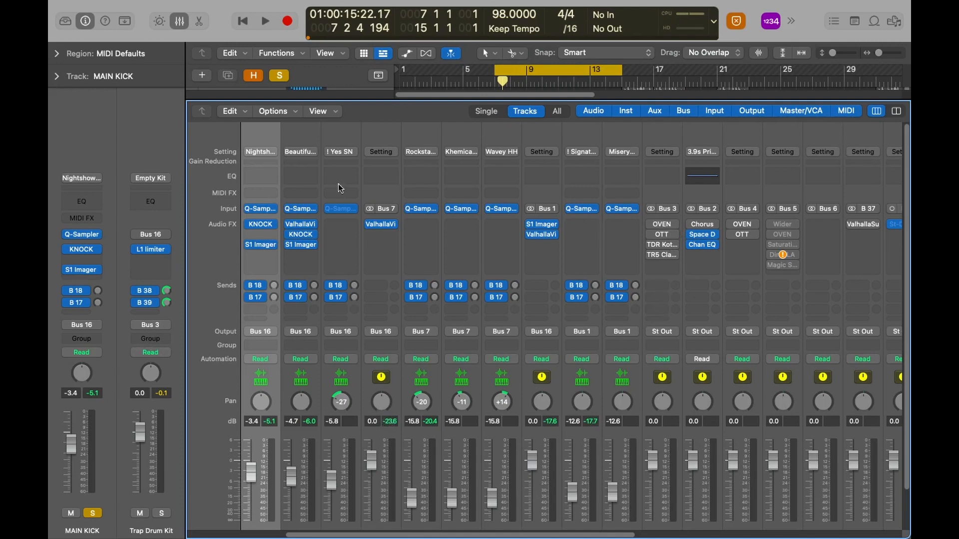
Examine the Trap Drum Kit's sends and the mixer's bus channels across to DRUM SAT. and DRUM TAPE.
click(145, 290)
click(151, 275)
scroll(487, 374, down, 3)
scroll(487, 373, right, 5)
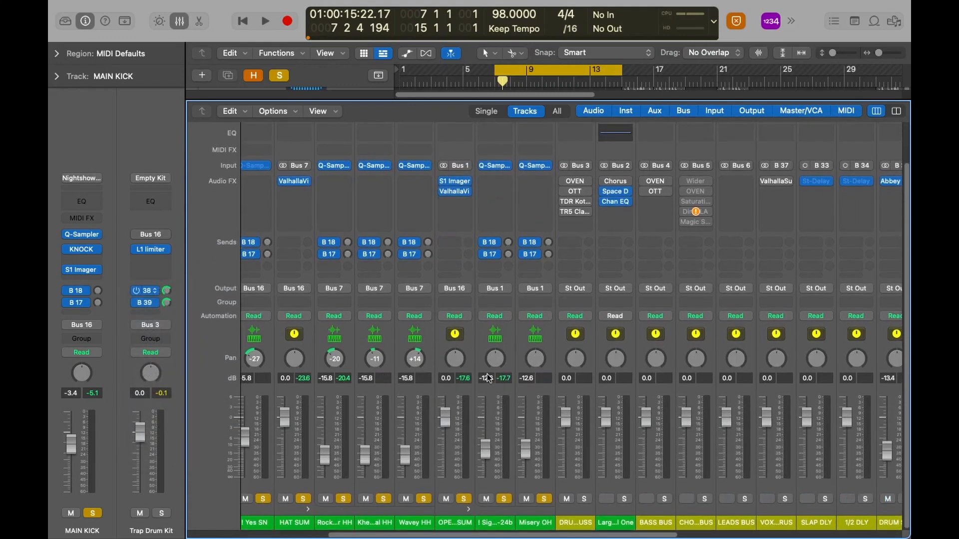
scroll(489, 378, right, 1)
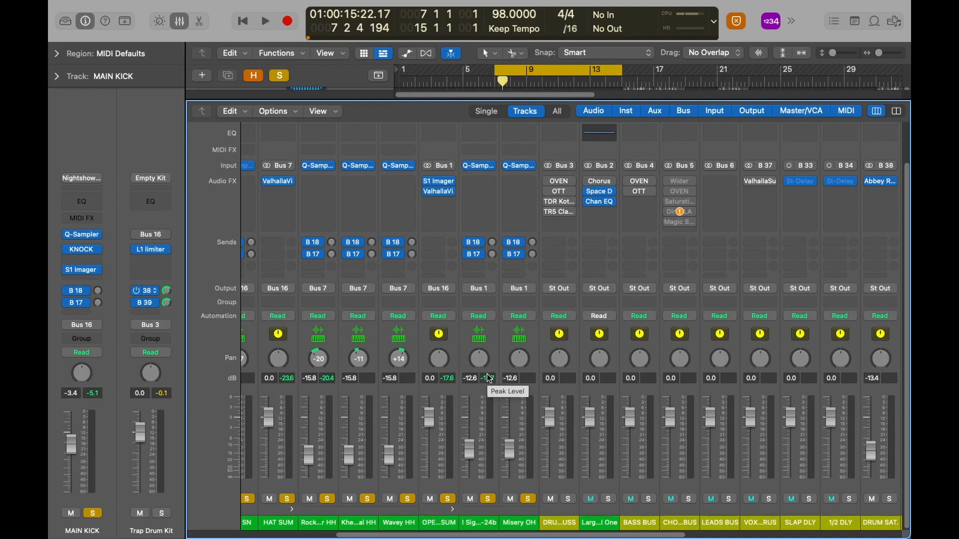
scroll(620, 376, down, 1)
scroll(619, 373, up, 1)
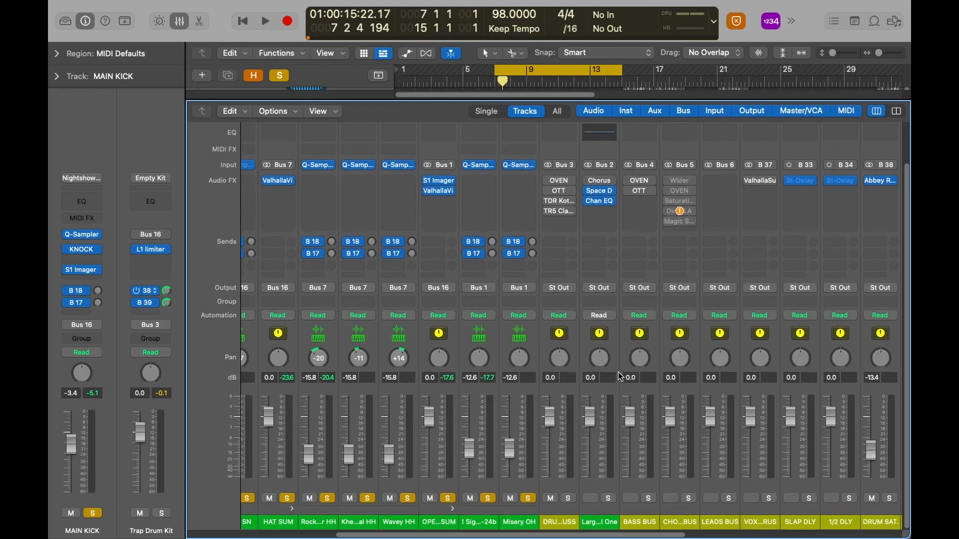
scroll(619, 376, right, 3)
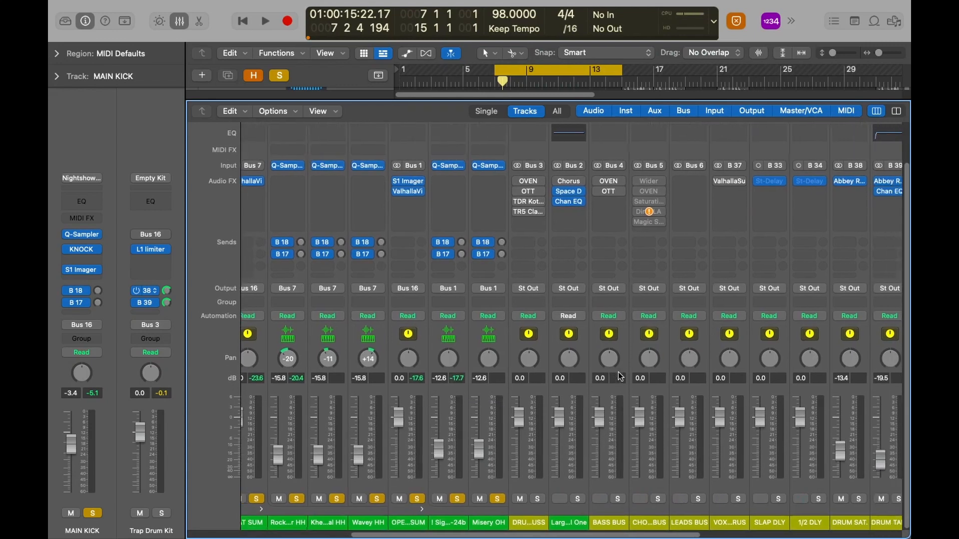
scroll(619, 375, right, 3)
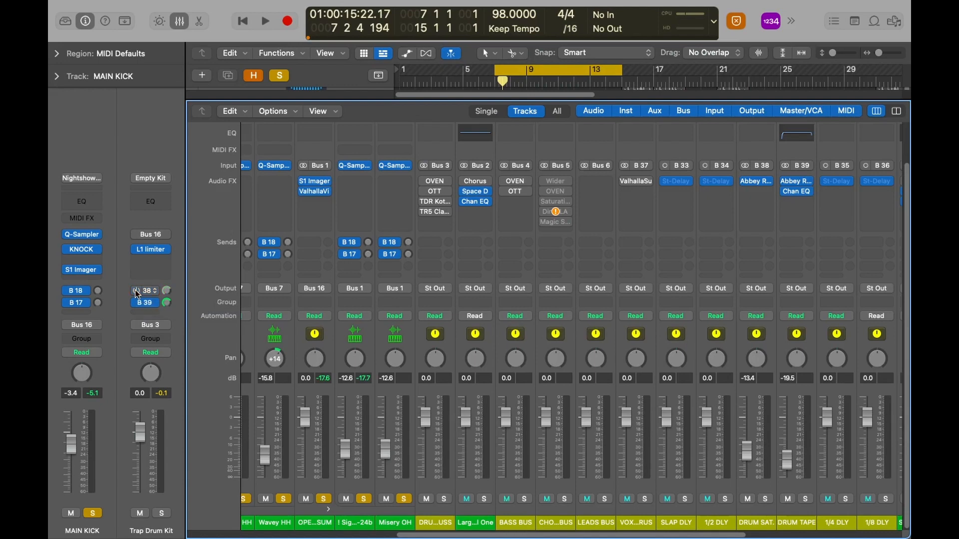
Compare playback of the drums with the Trap Drum Kit's Bus 38 send bypassed and enabled.
key(space)
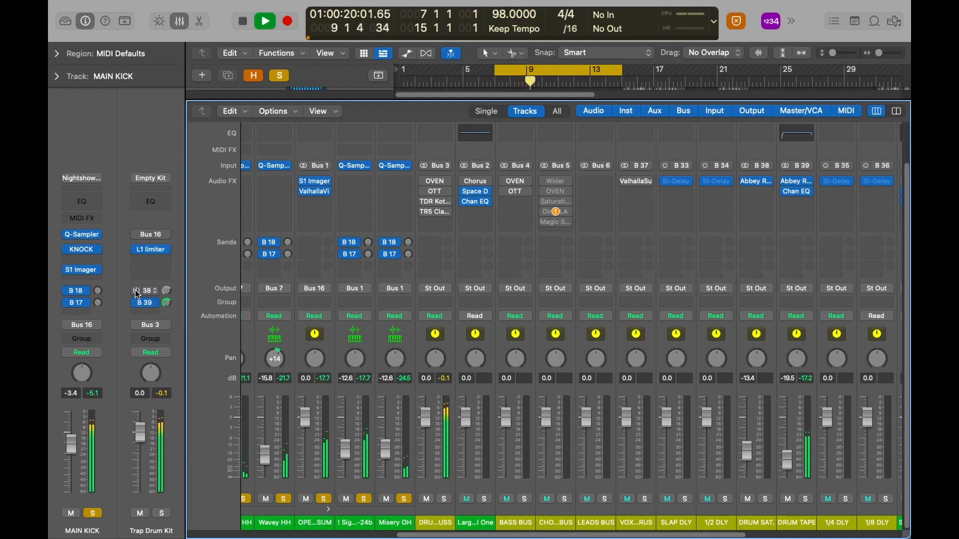
key(space)
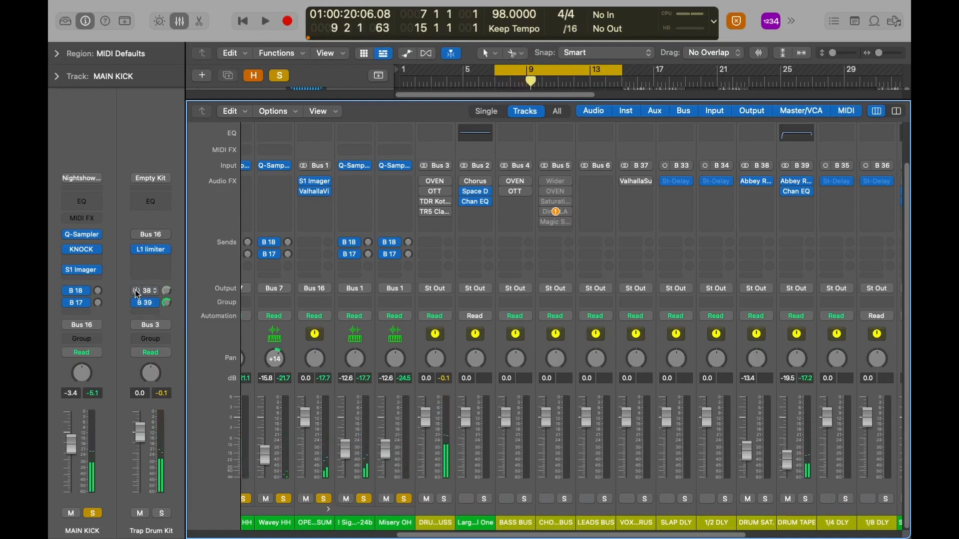
key(space)
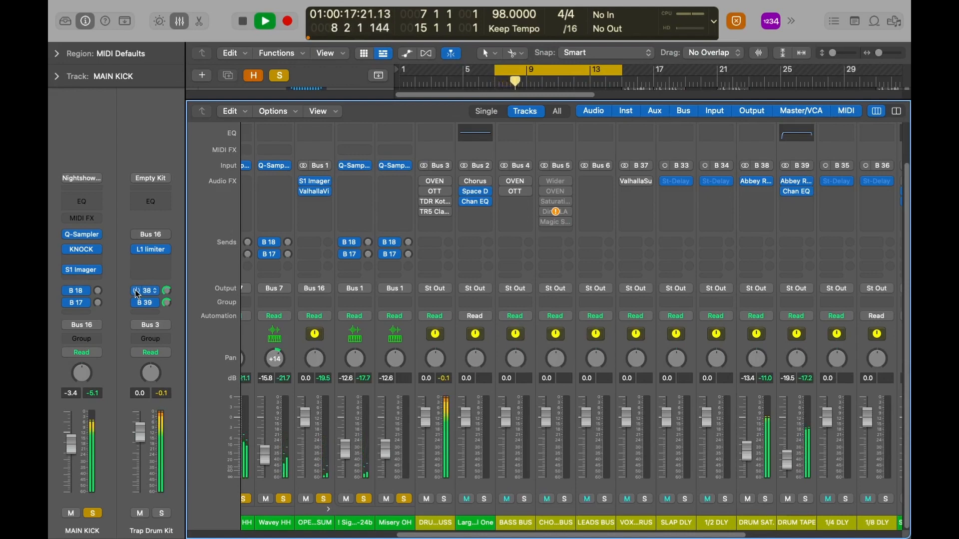
key(space)
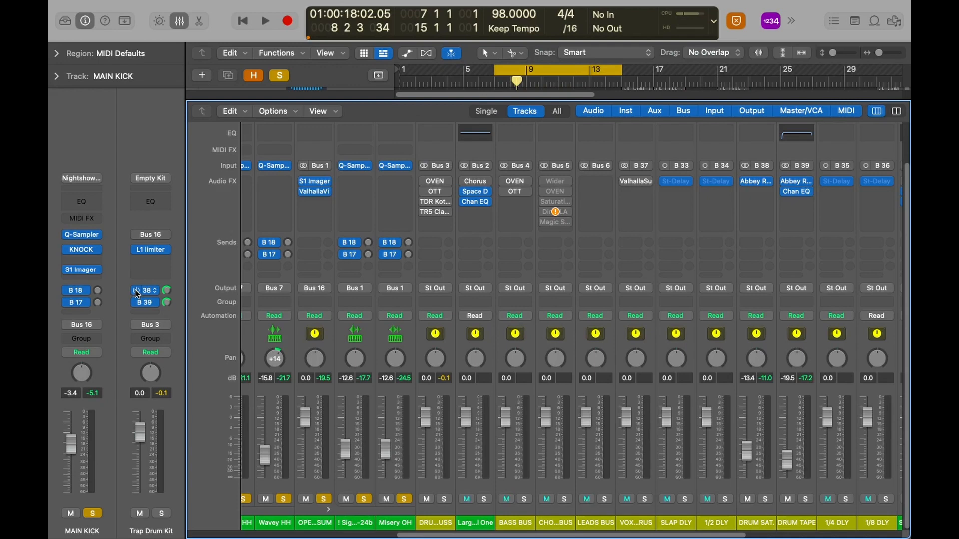
Inspect the Abbey Road Vinyl plug-in on the DRUM SAT. channel, including its factory presets, and close it.
scroll(553, 362, right, 1)
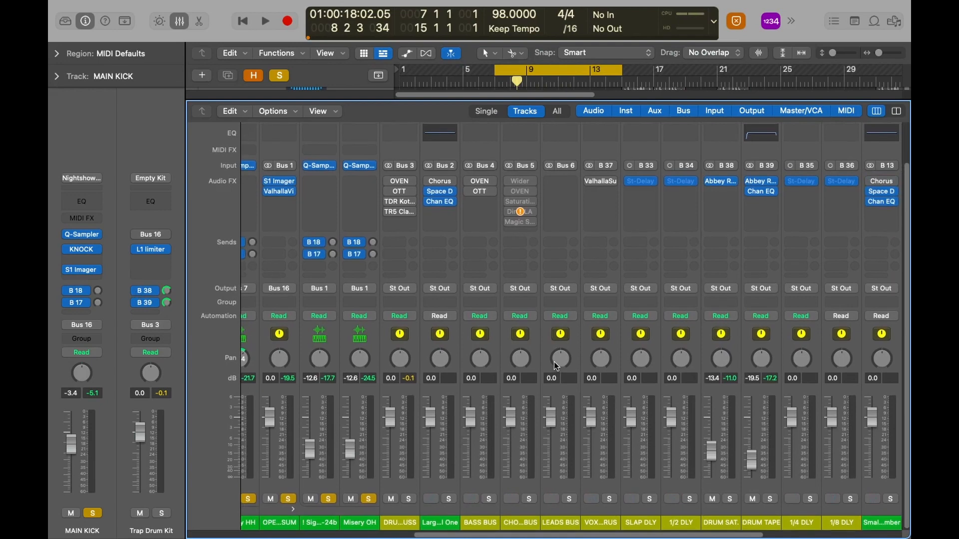
mouse_move(724, 184)
click(721, 181)
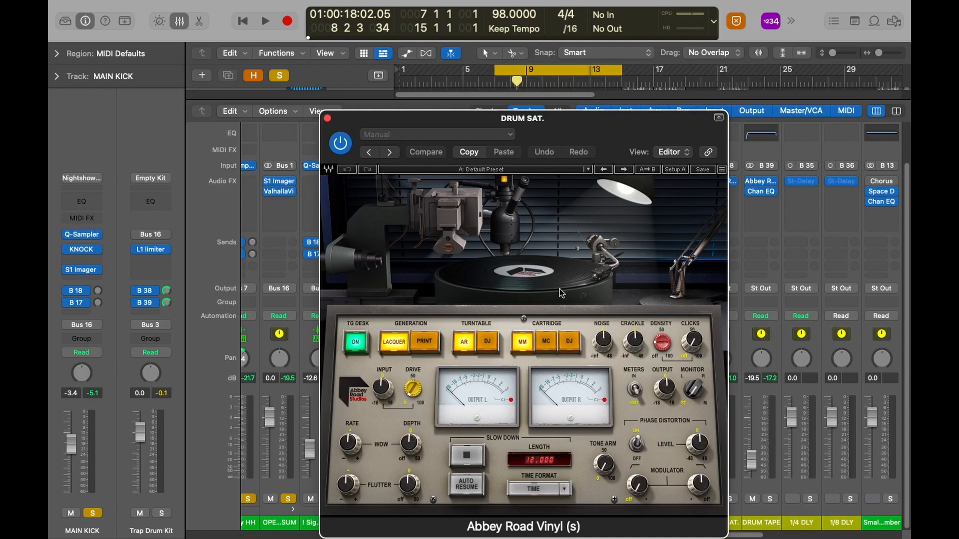
click(516, 170)
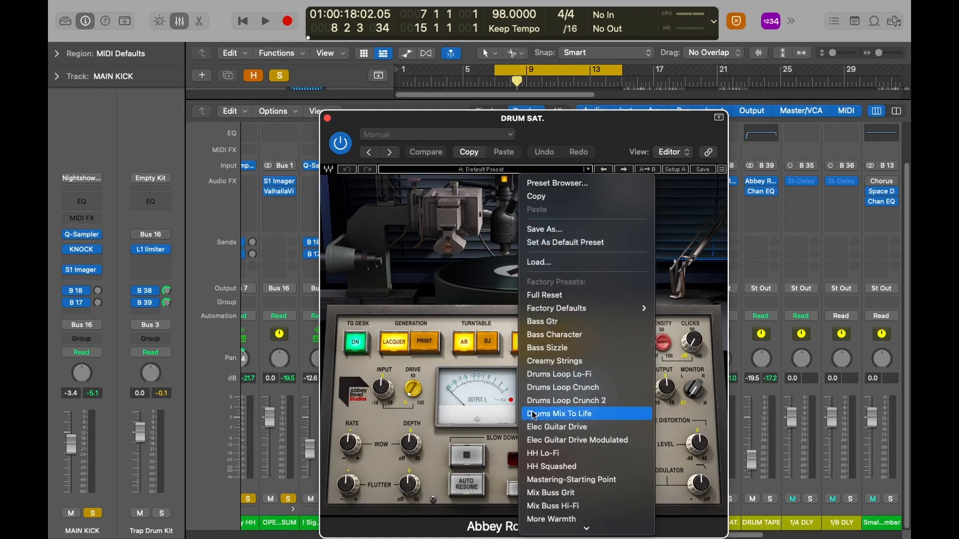
click(368, 124)
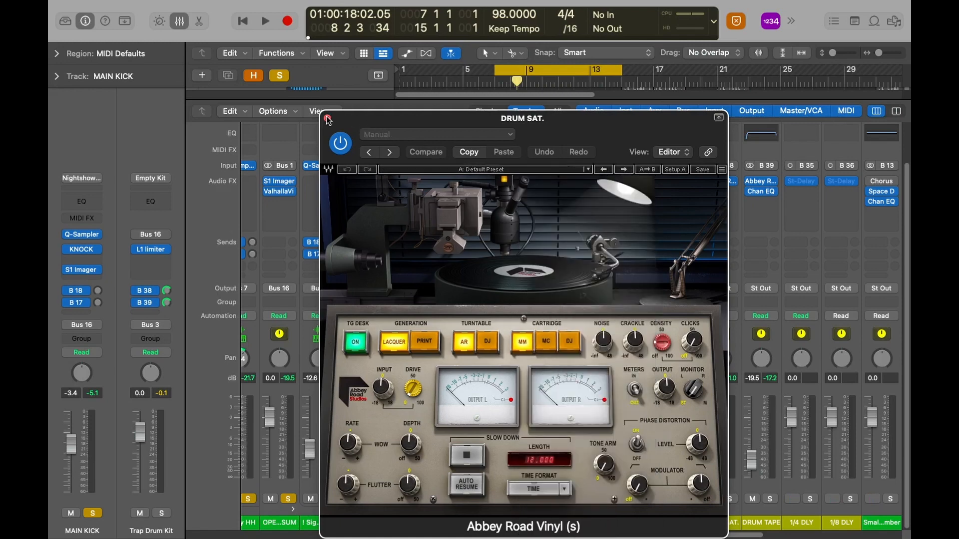
click(327, 118)
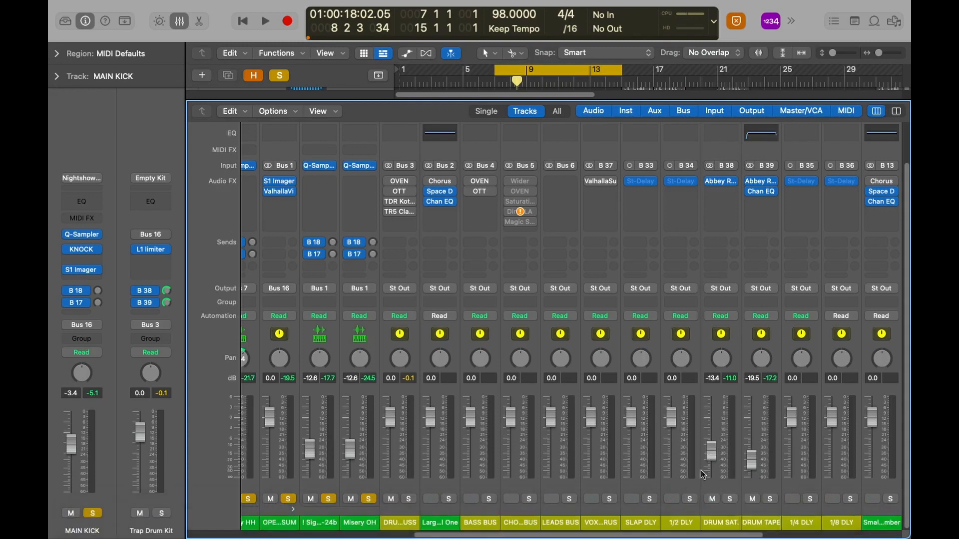
Check the destinations of the Trap Drum Kit's Bus 39 and Bus 38 sends without changing them.
mouse_move(707, 183)
click(147, 303)
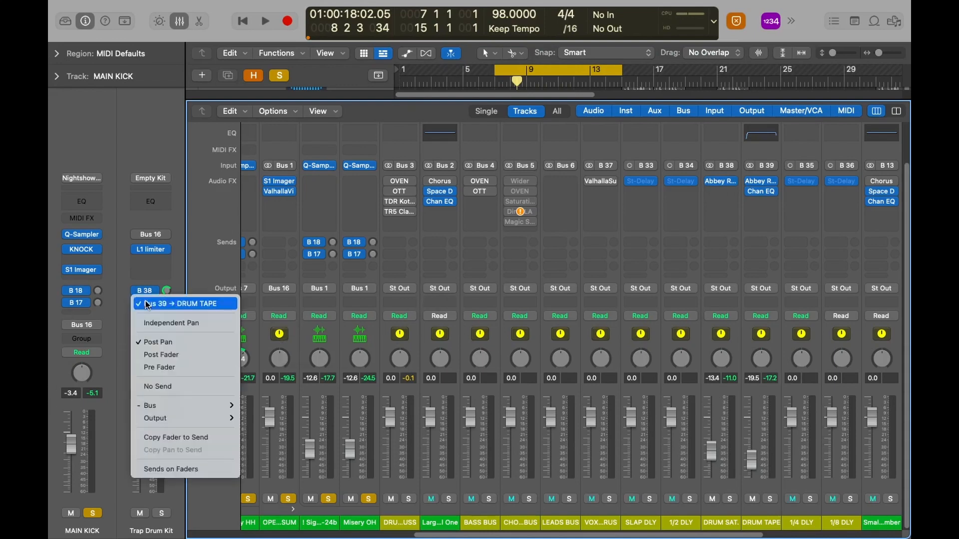
click(179, 265)
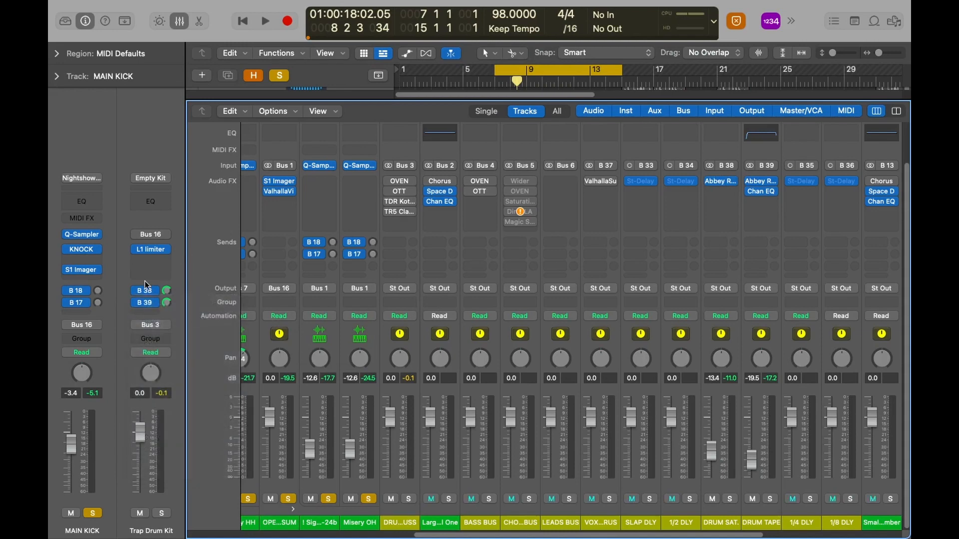
click(145, 292)
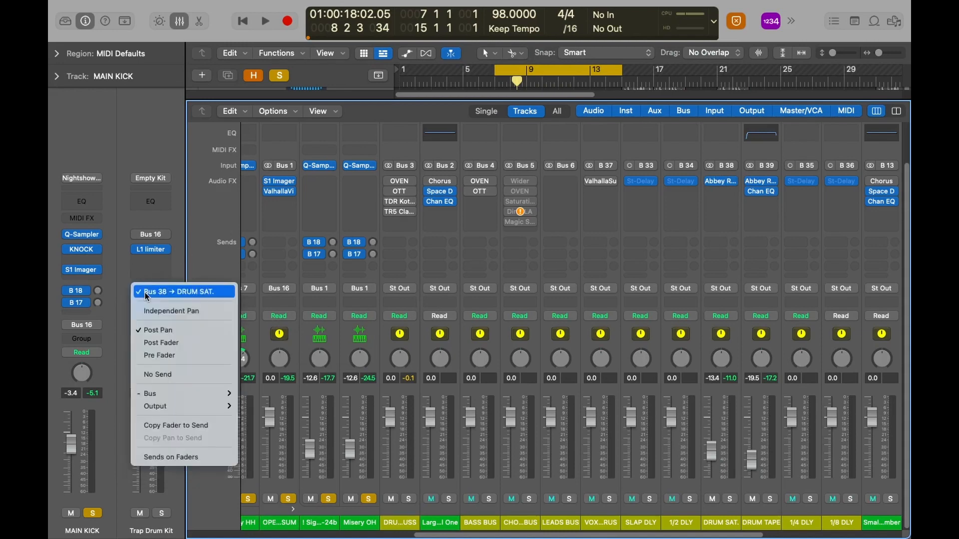
click(179, 262)
Inspect Abbey Road Vinyl on the DRUM TAPE channel while auditioning the drums with the Trap Drum Kit's Bus 39 send bypassed.
scroll(688, 522, right, 2)
scroll(687, 522, right, 10)
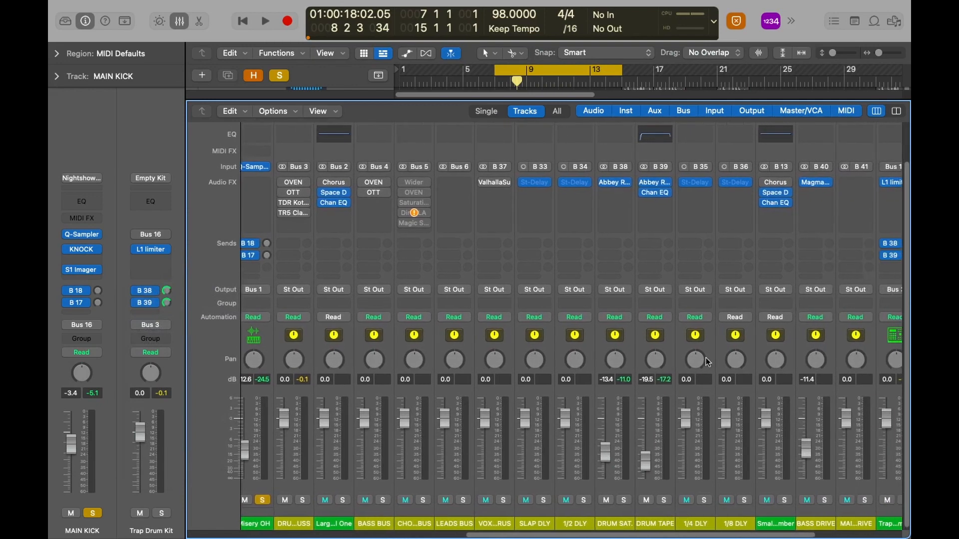
click(655, 182)
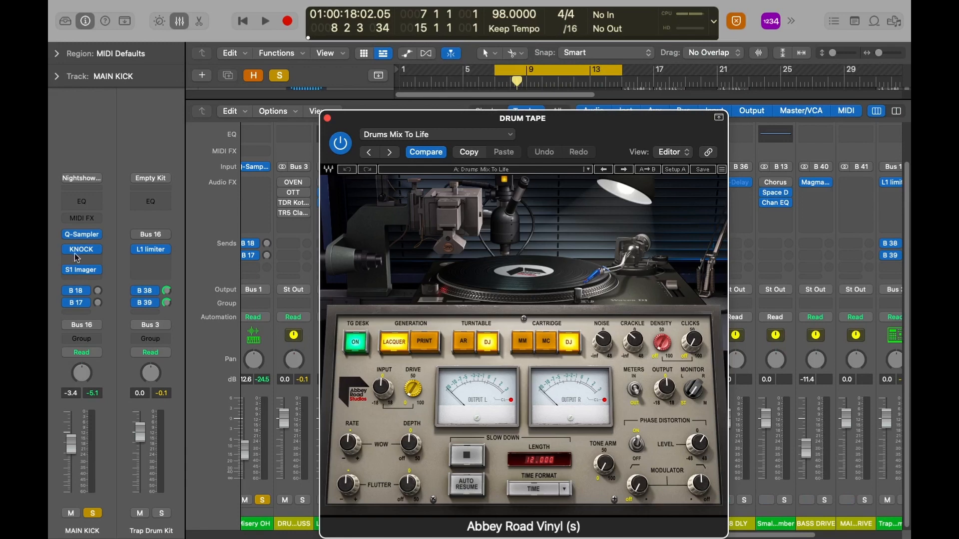
click(135, 303)
key(space)
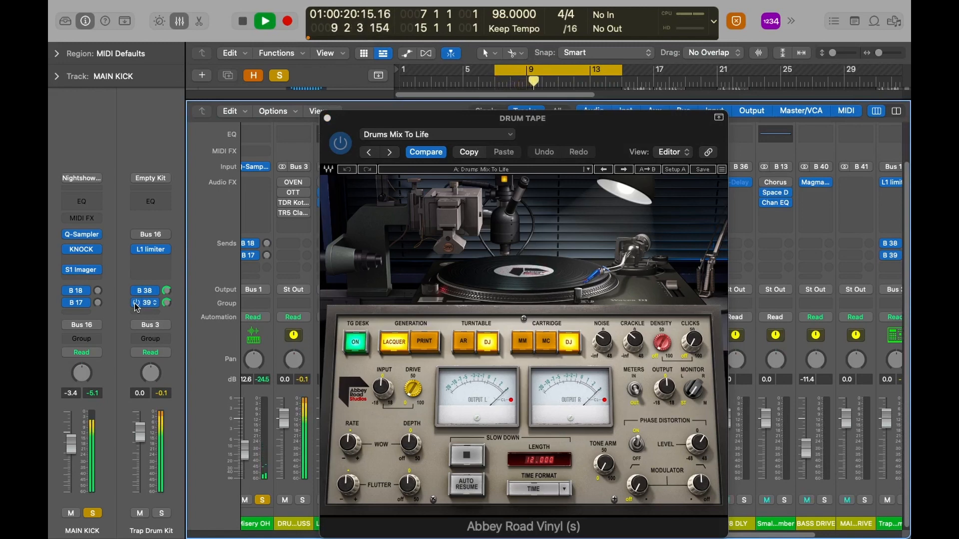
key(space)
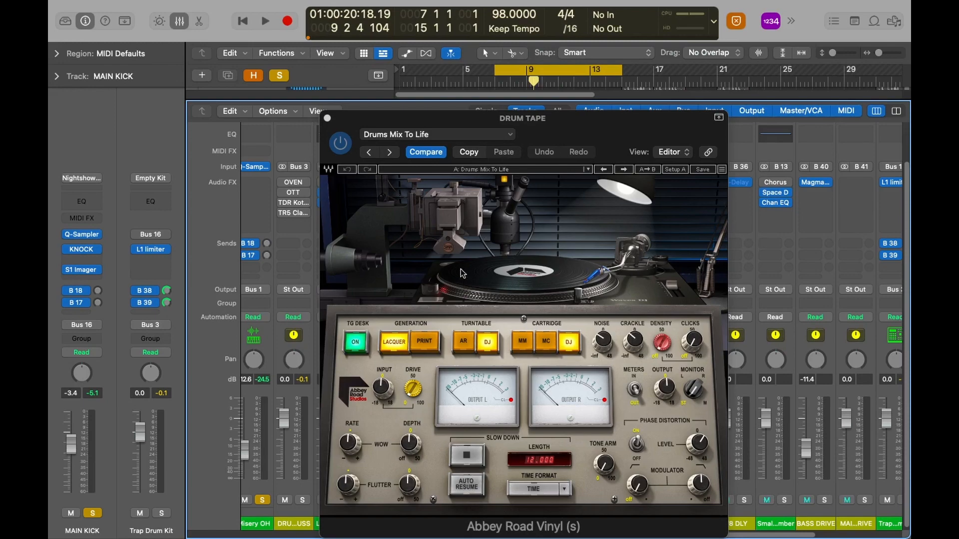
click(327, 118)
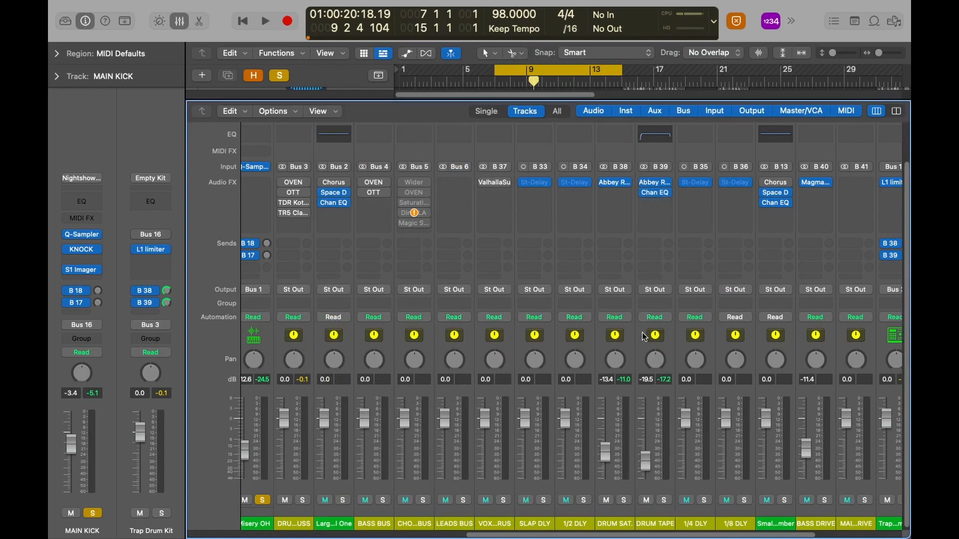
Hide the mixer and play back the soloed drum tracks in the arrangement.
key(x)
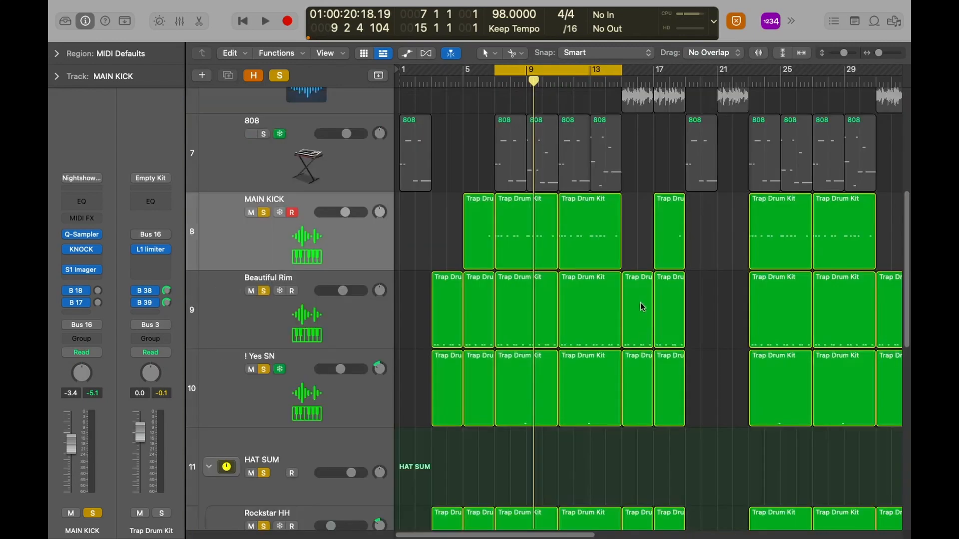
key(space)
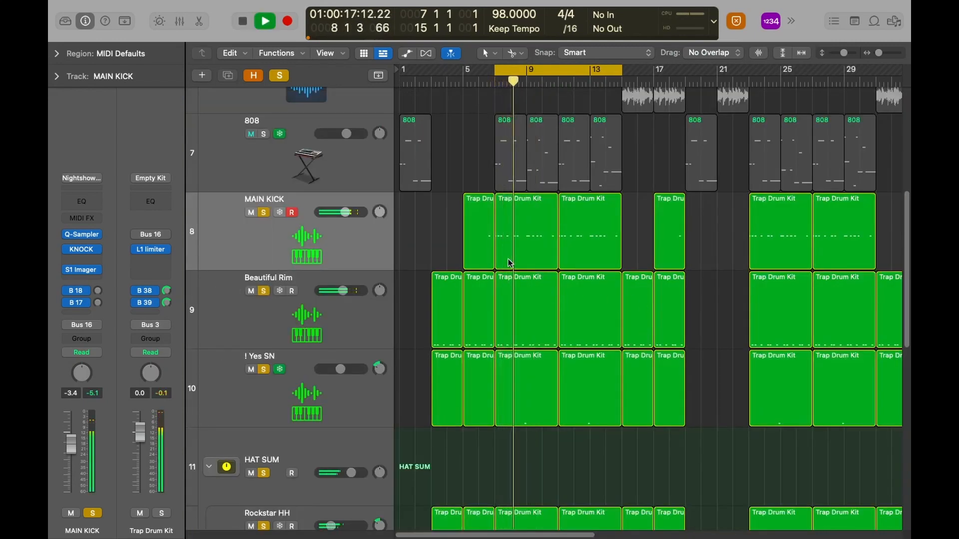
key(space)
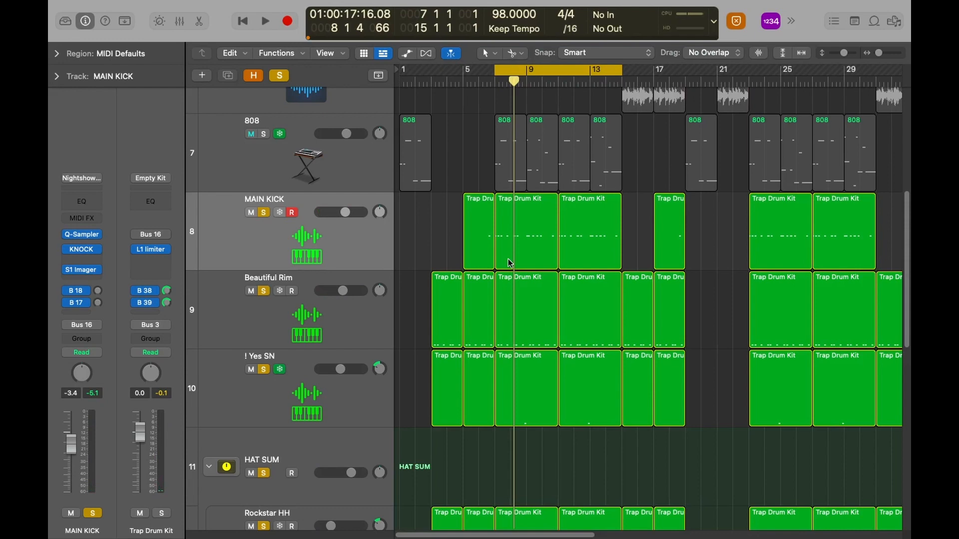
Review the channel strips of the MAIN KICK, Beautiful Rim and HAT SUM tracks by selecting each one.
key(Down)
key(Up)
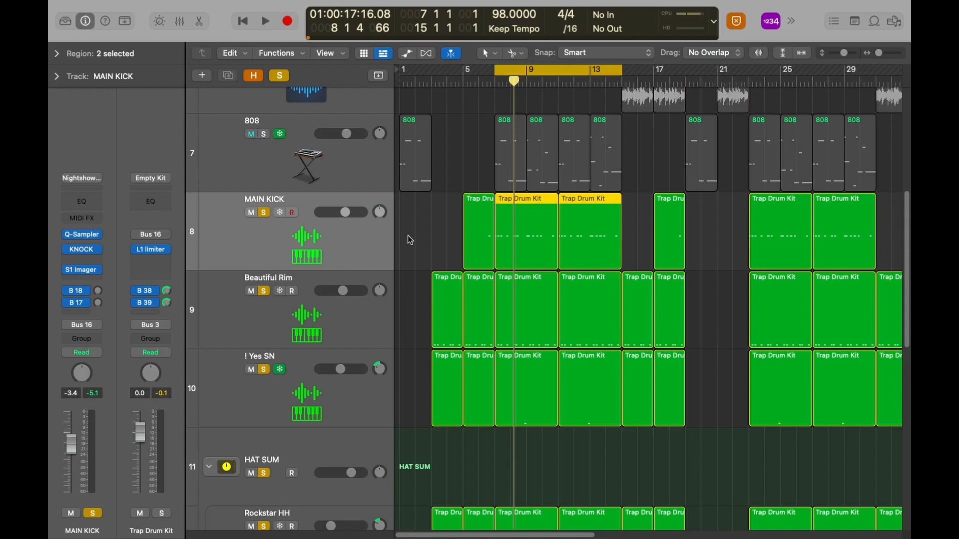
click(316, 319)
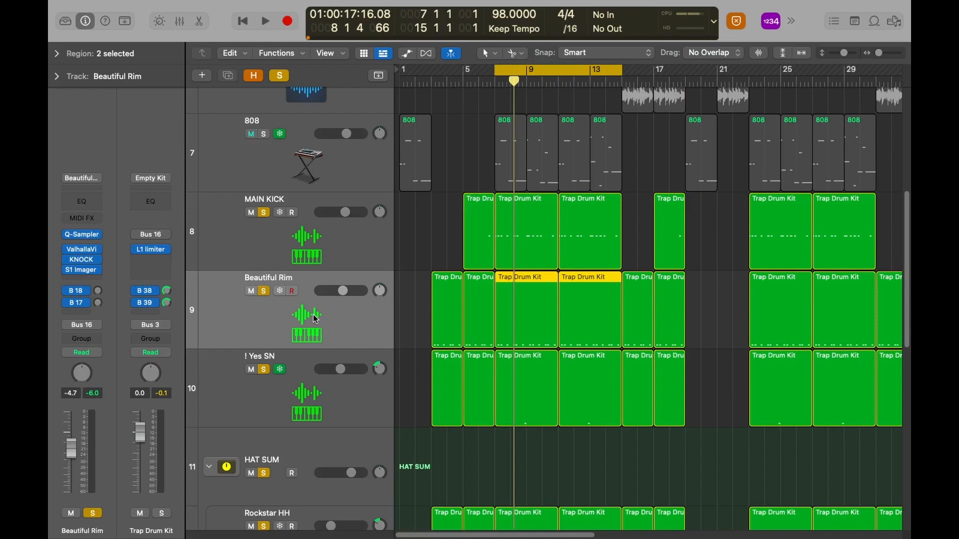
scroll(313, 314, down, 4)
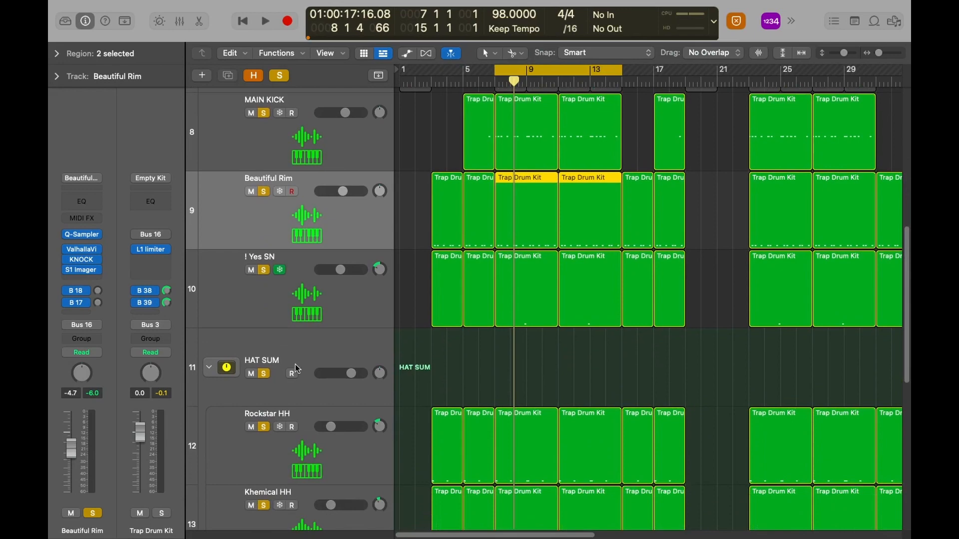
scroll(313, 309, down, 2)
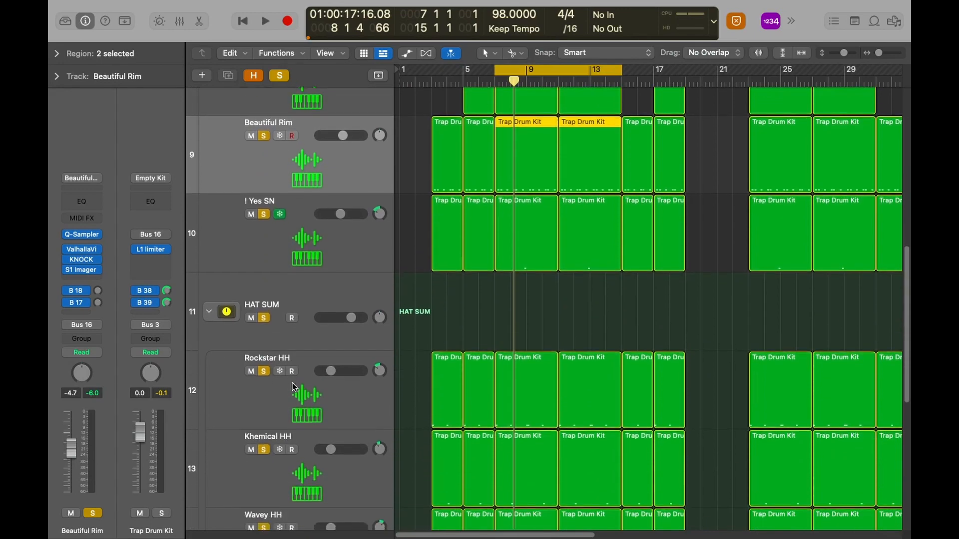
click(301, 299)
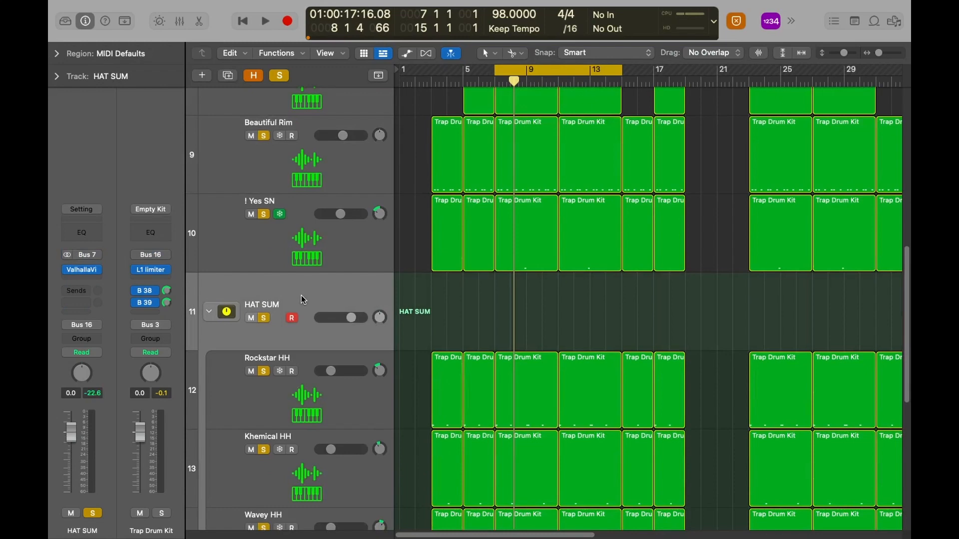
scroll(301, 296, down, 5)
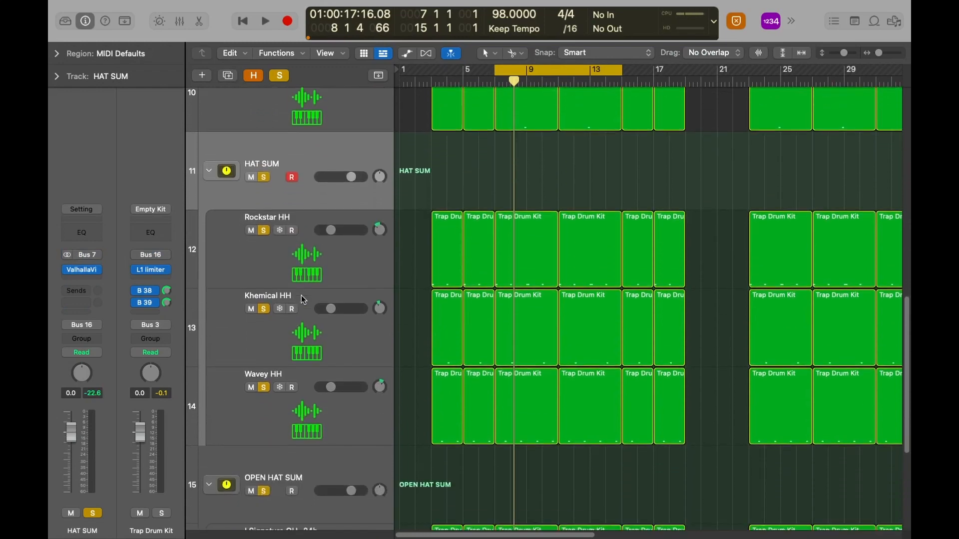
View the HAT SUM stack's bus routing in the mixer and return to the hat tracks in the arrangement.
key(x)
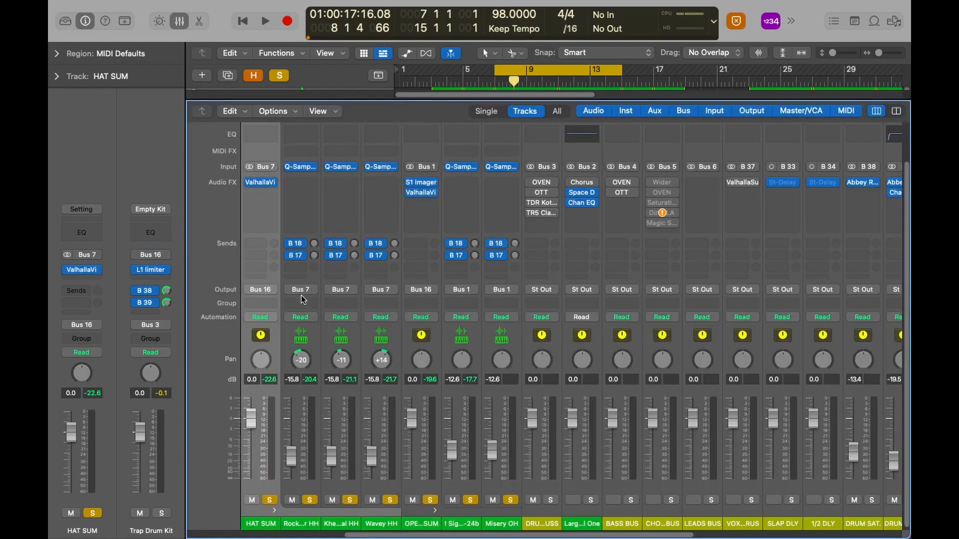
key(x)
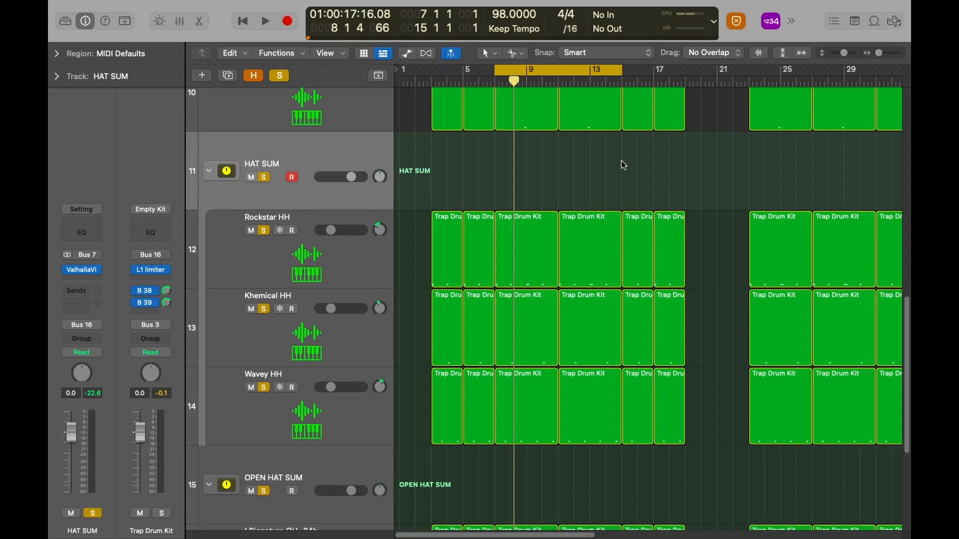
scroll(621, 160, down, 5)
scroll(621, 160, up, 4)
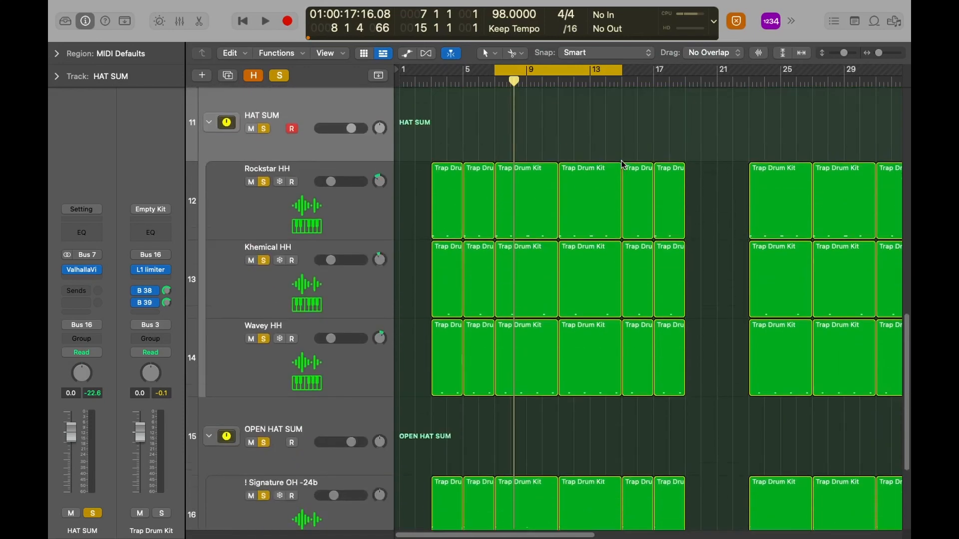
scroll(621, 160, up, 5)
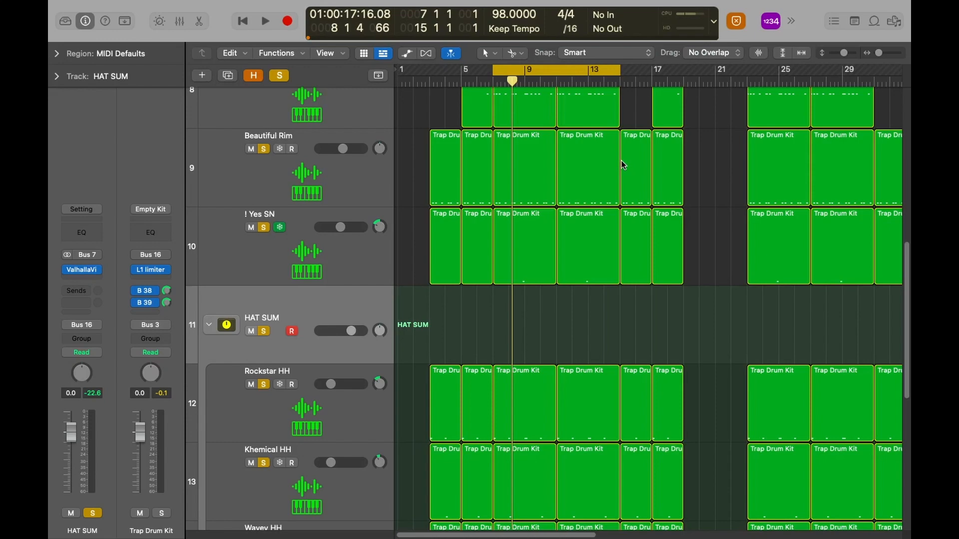
Solo the 808 track and play it back together with the soloed drum tracks.
scroll(622, 160, up, 3)
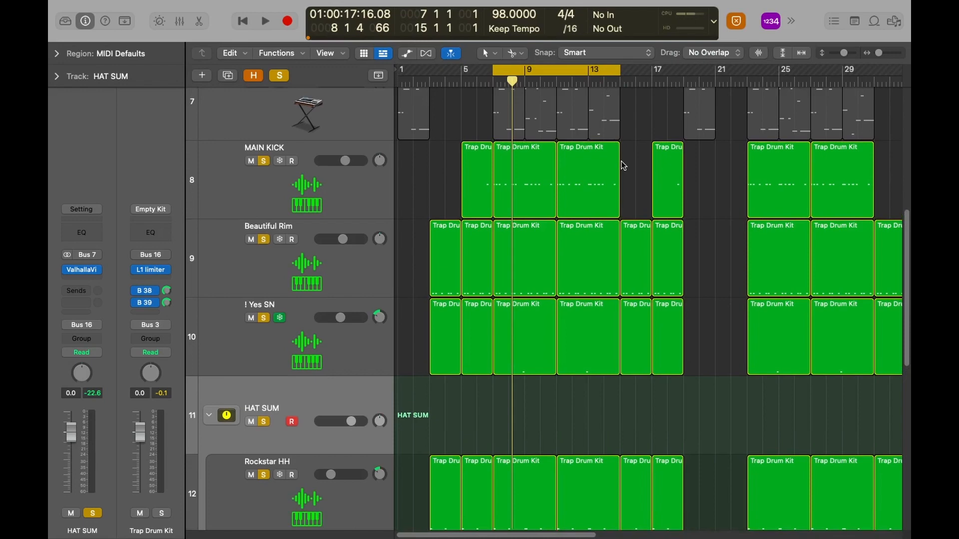
scroll(623, 166, up, 2)
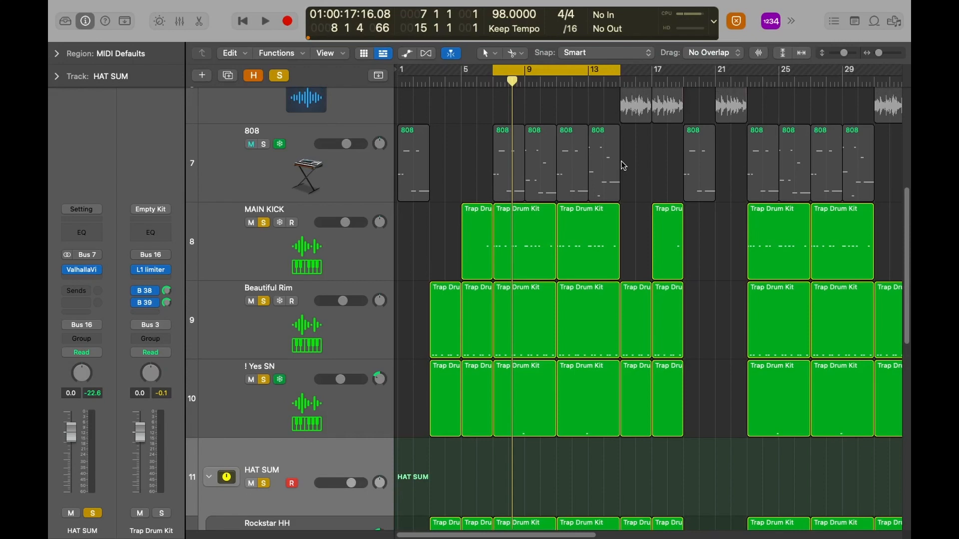
click(371, 170)
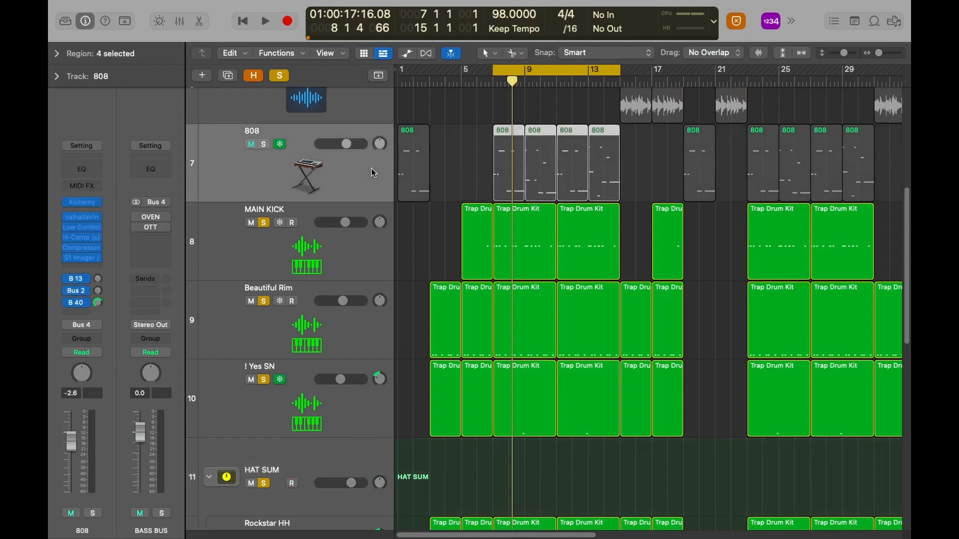
key(s)
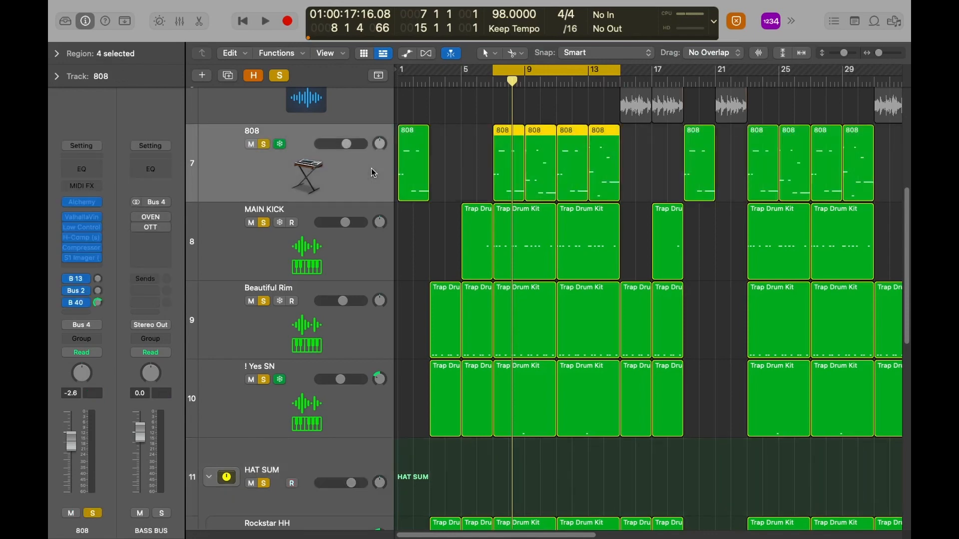
key(space)
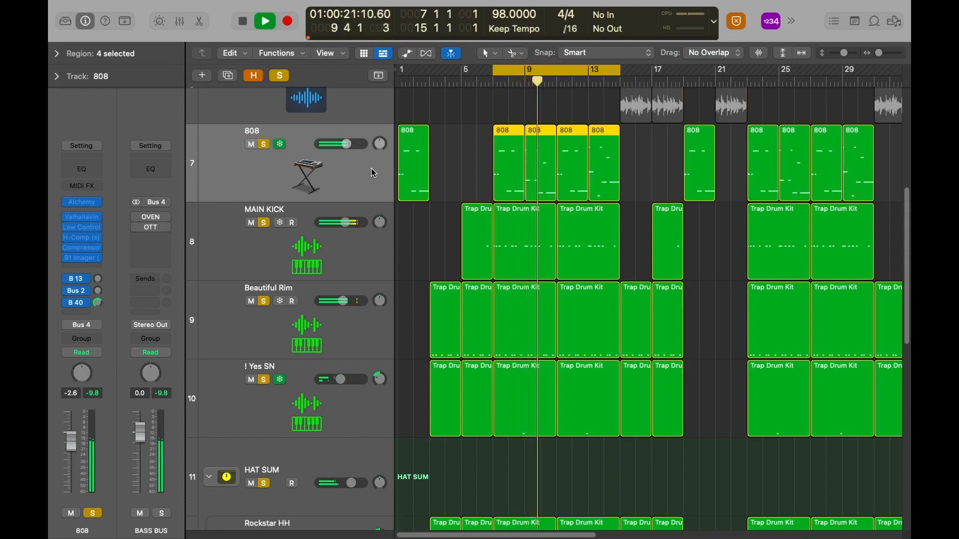
key(space)
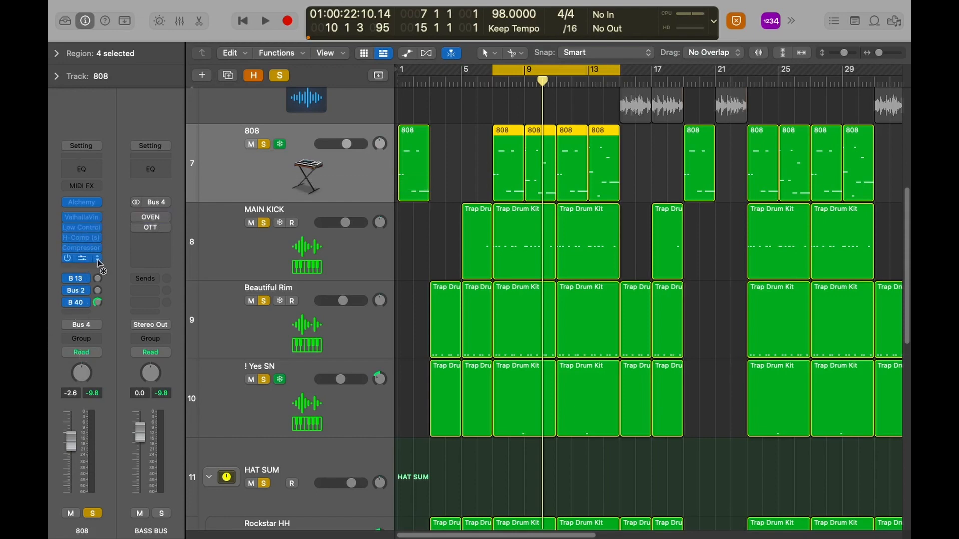
drag(88, 220, 71, 236)
drag(88, 244, 86, 233)
drag(71, 239, 87, 227)
Insert Black Salt Audio's Low Control as the last plug-in on the MAIN KICK track.
click(325, 269)
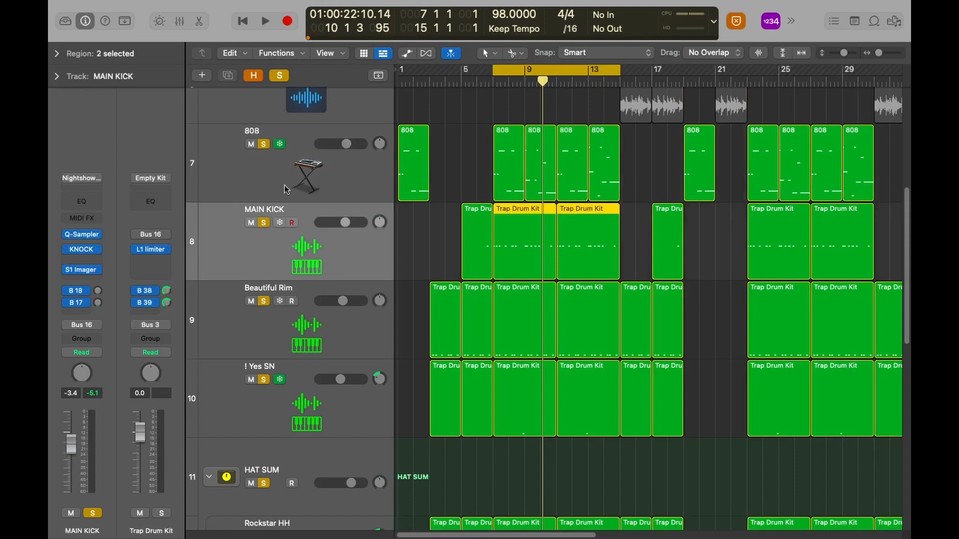
click(80, 274)
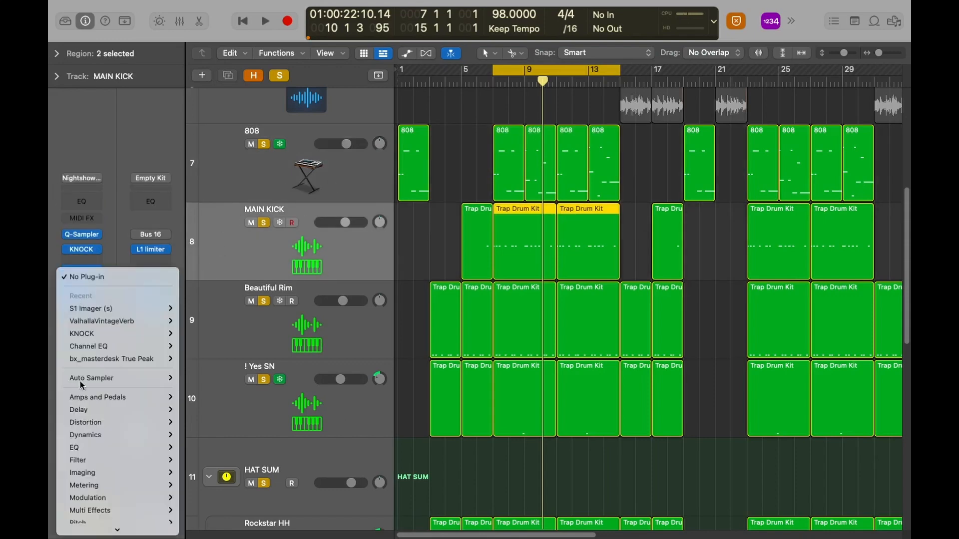
mouse_move(119, 445)
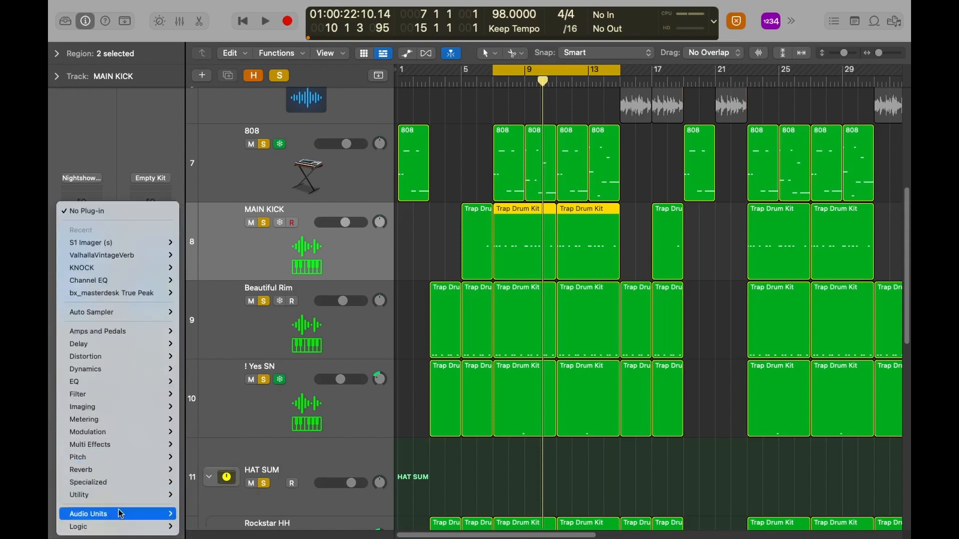
mouse_move(170, 381)
mouse_move(168, 514)
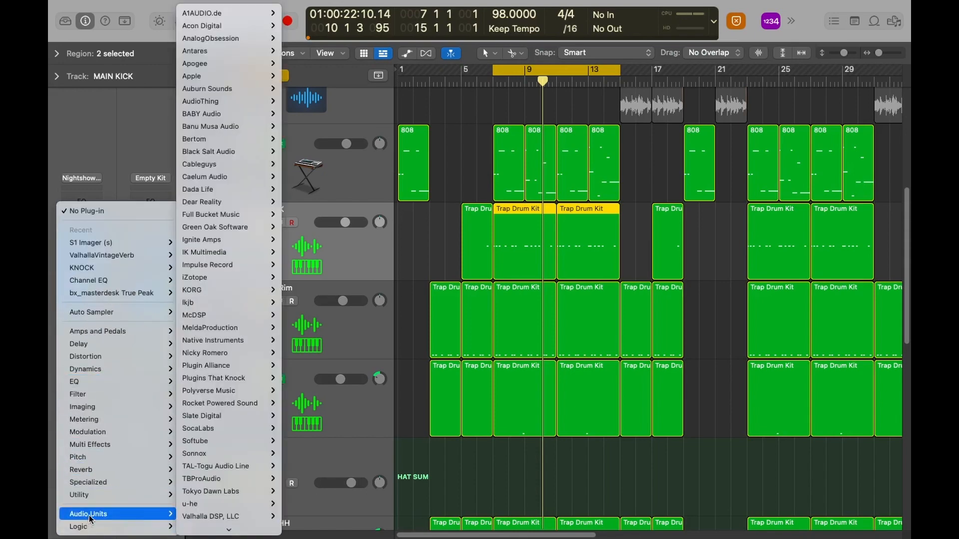
mouse_move(233, 240)
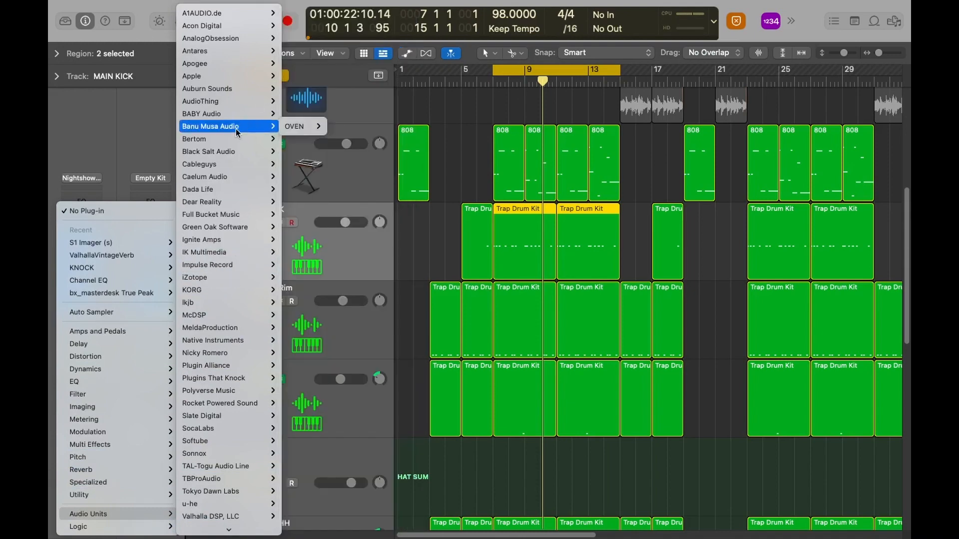
mouse_move(230, 142)
click(325, 148)
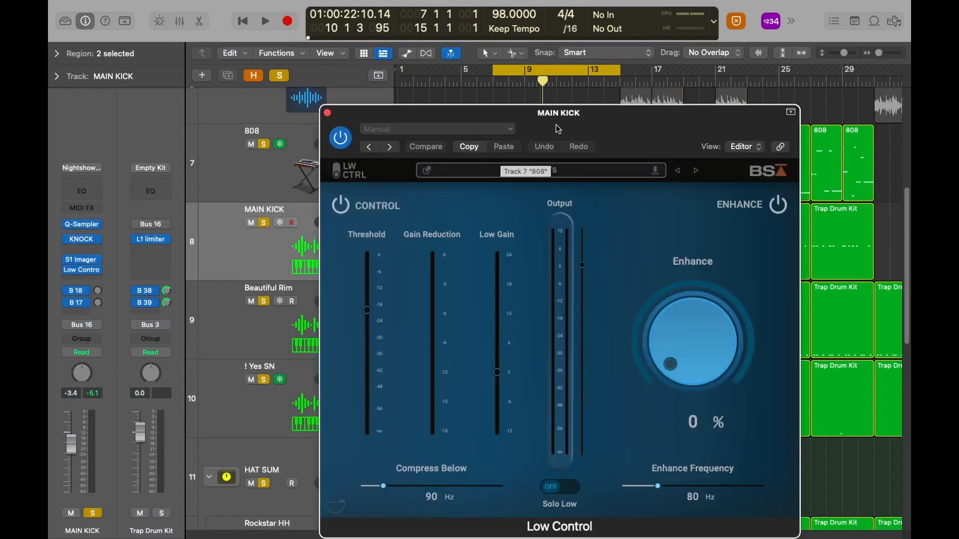
drag(570, 122, 536, 99)
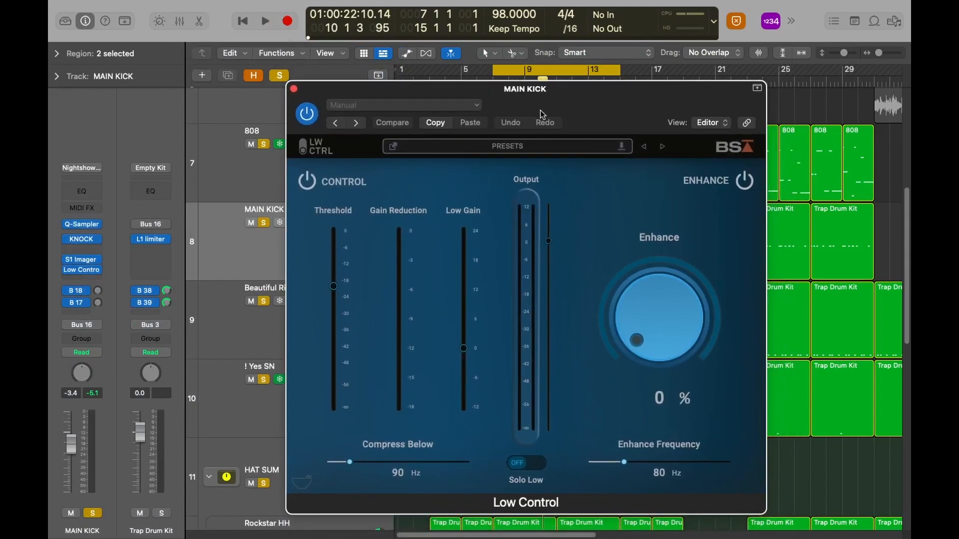
Try Low Control's Compress Below frequency at 250 Hz and remove the plug-in from the MAIN KICK track.
mouse_move(347, 278)
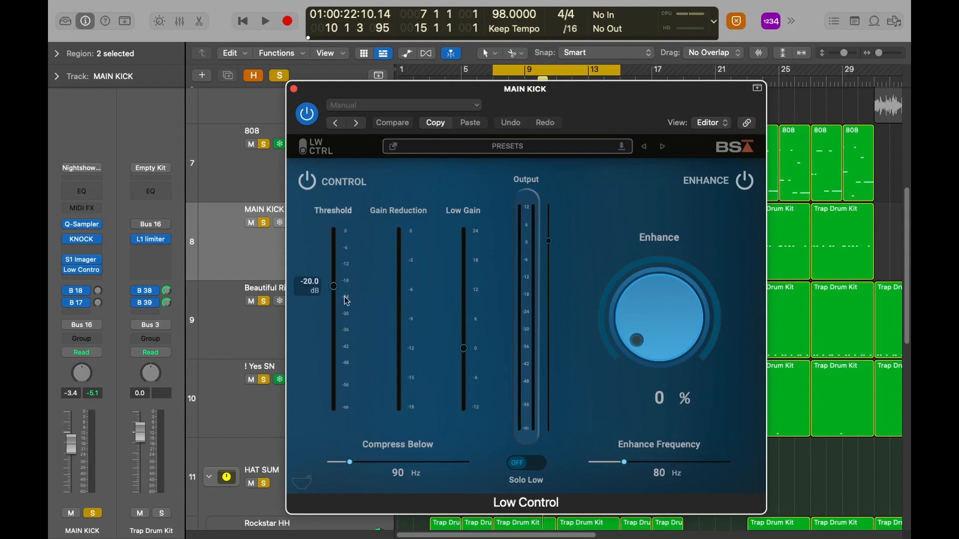
mouse_move(464, 397)
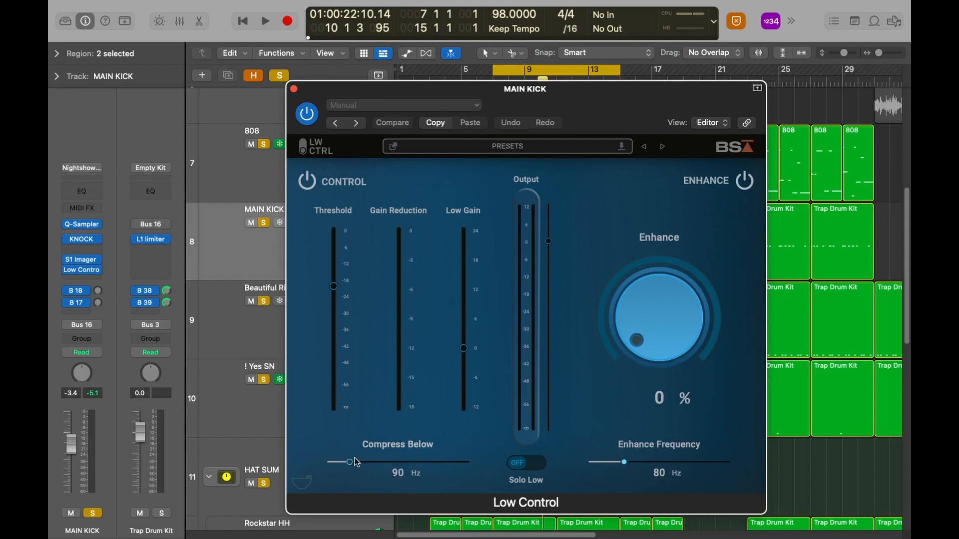
drag(353, 463, 495, 471)
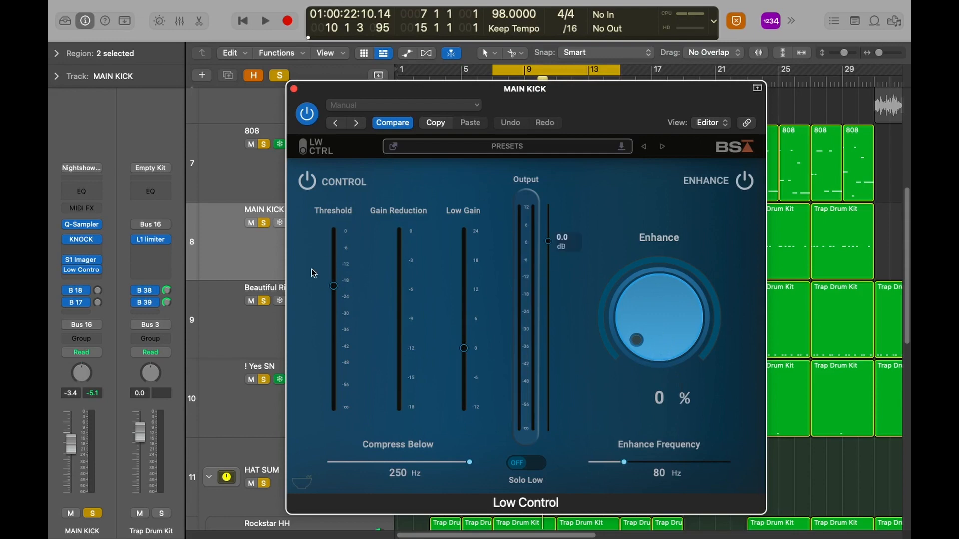
mouse_move(343, 378)
click(294, 88)
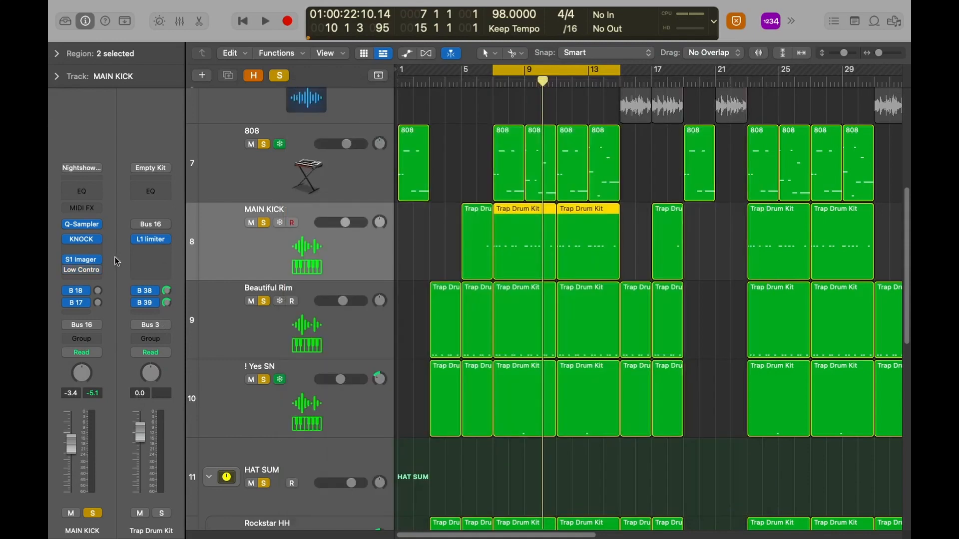
click(100, 269)
click(148, 215)
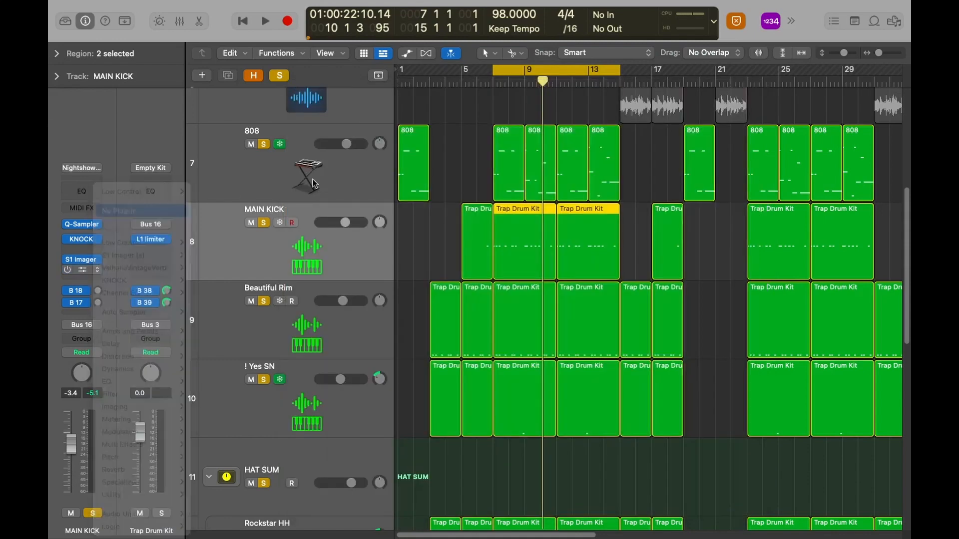
Add a Channel EQ to the MAIN KICK track.
click(333, 176)
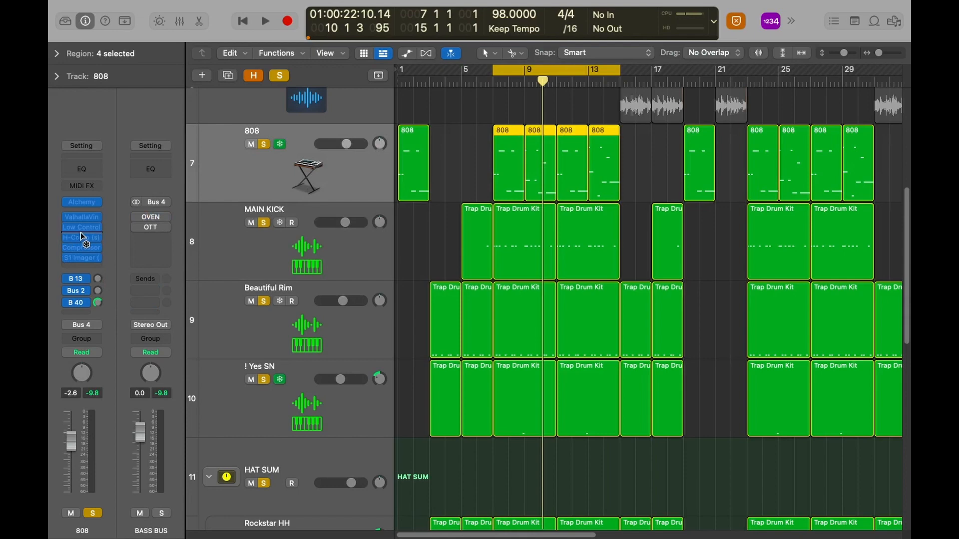
click(279, 272)
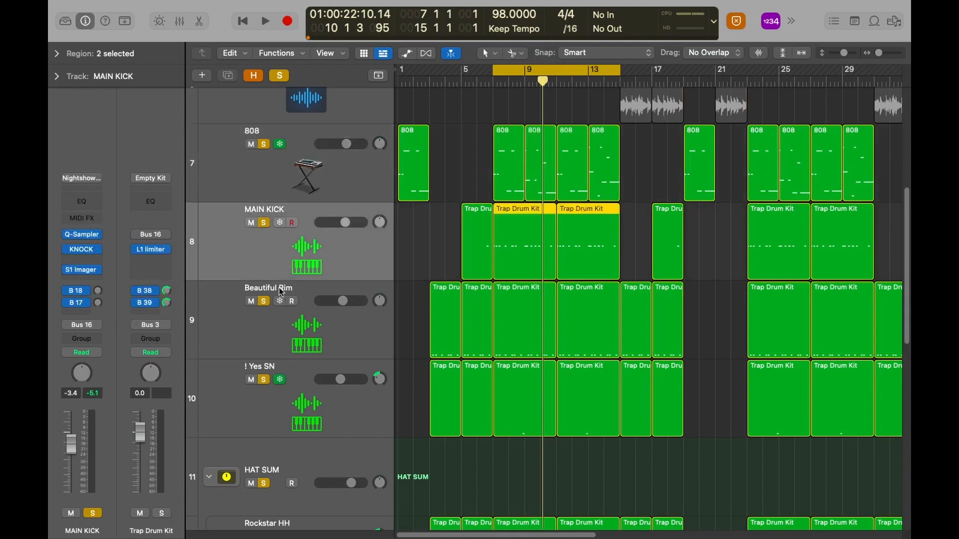
click(86, 202)
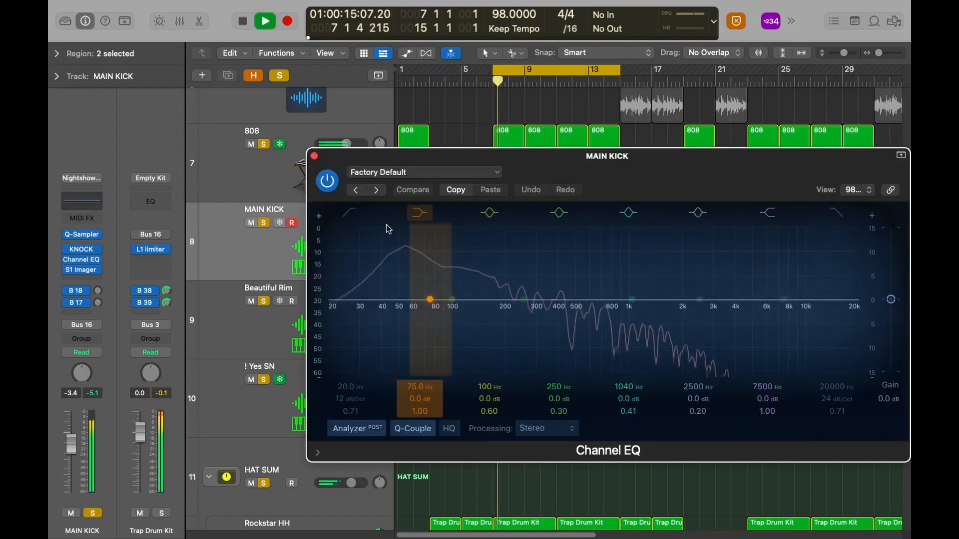
Play short passages while examining the kick's low end on the Channel EQ analyzer, and close the EQ window.
key(space)
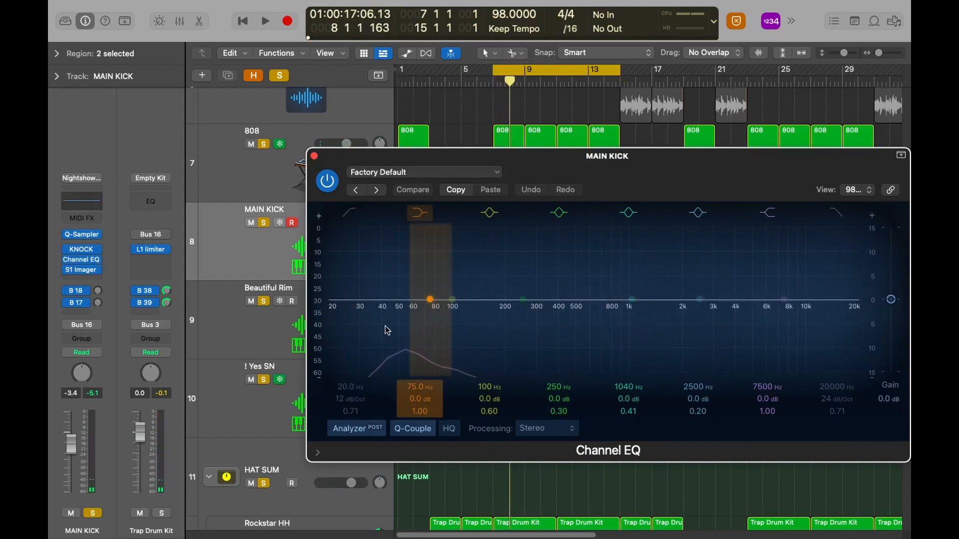
key(space)
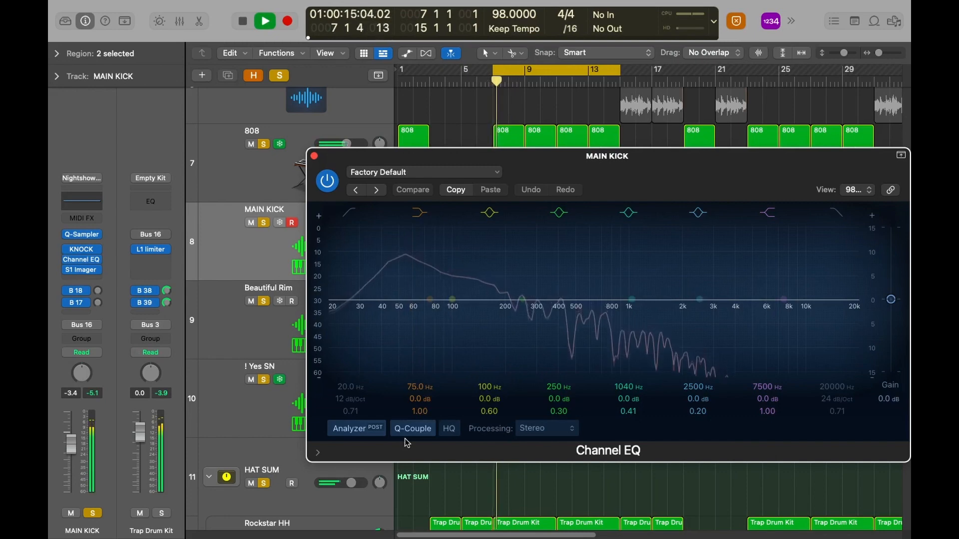
key(space)
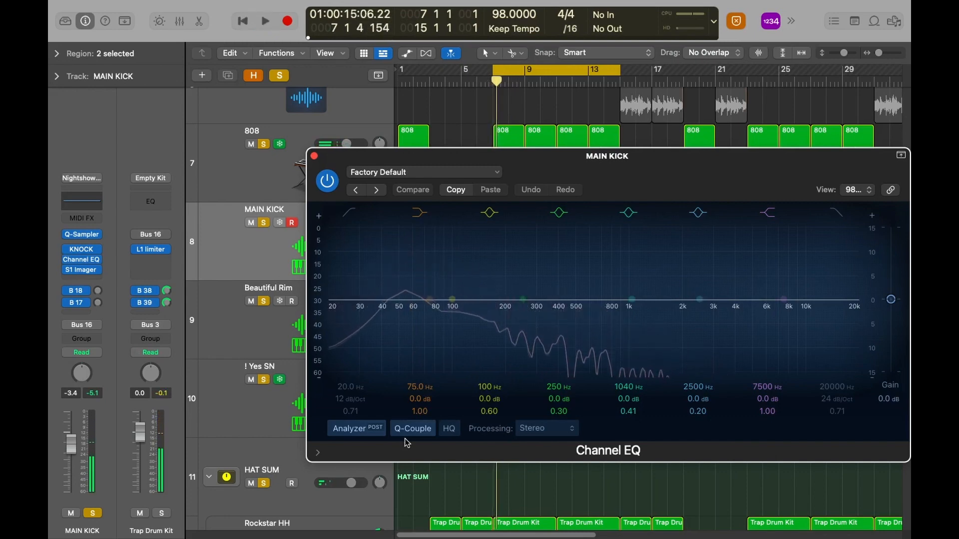
key(space)
key(space)
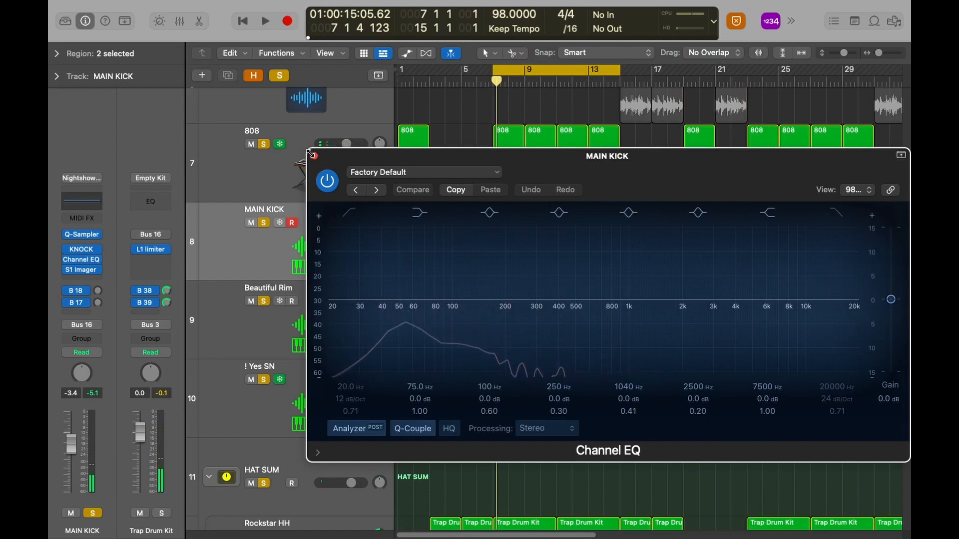
click(314, 155)
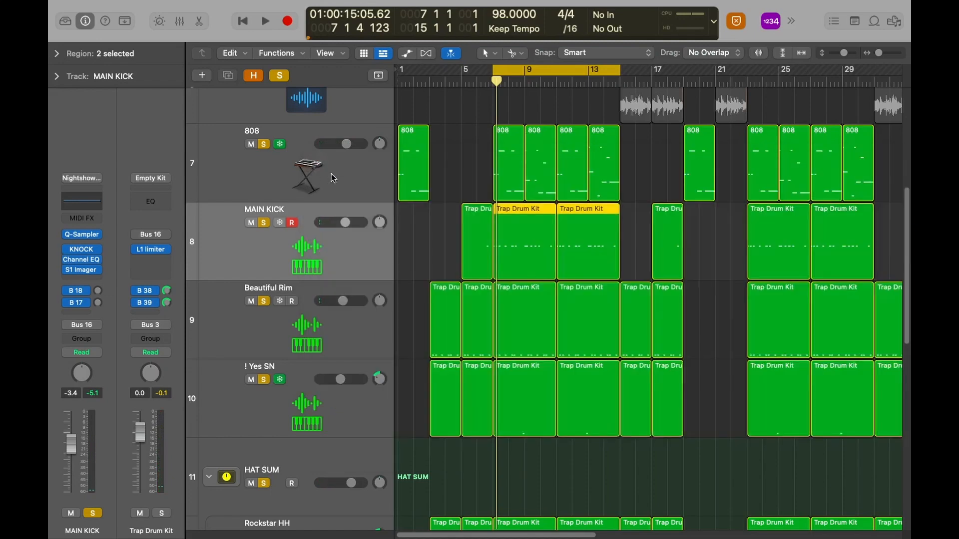
Review the 808 track's insert chain from Low Control down to S1 Imager.
click(331, 174)
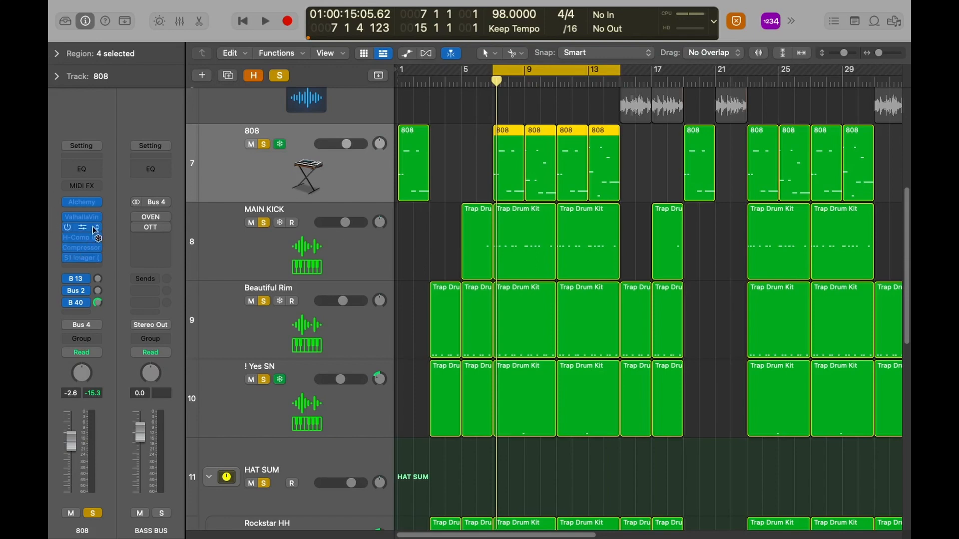
drag(94, 228, 89, 256)
Add the stereo Waves H-Comp plug-in to a free insert slot on the MAIN KICK track.
click(365, 263)
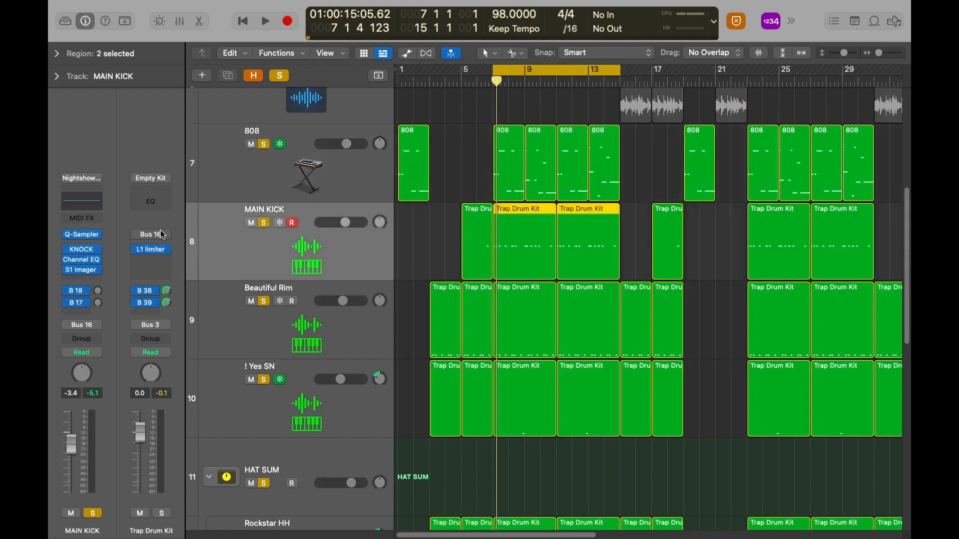
click(89, 277)
scroll(93, 320, down, 3)
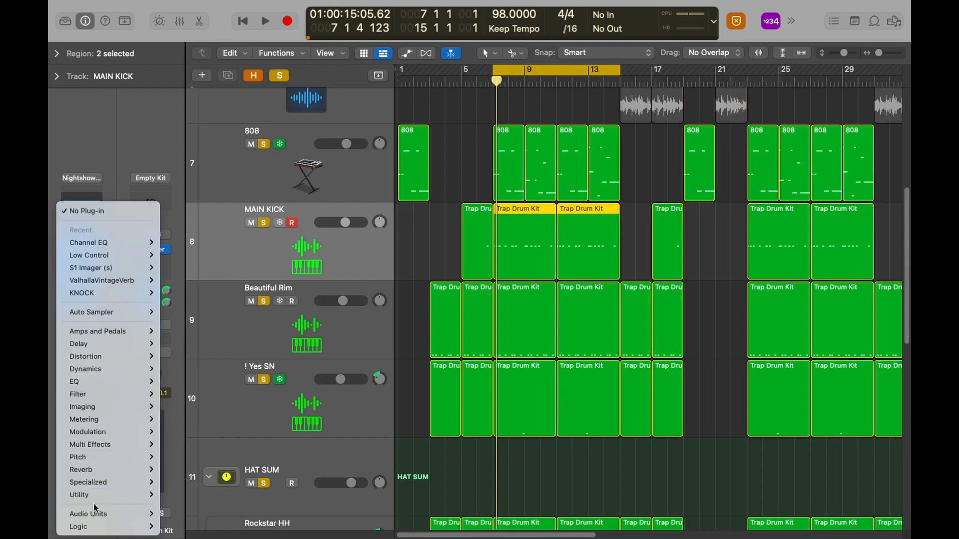
mouse_move(92, 516)
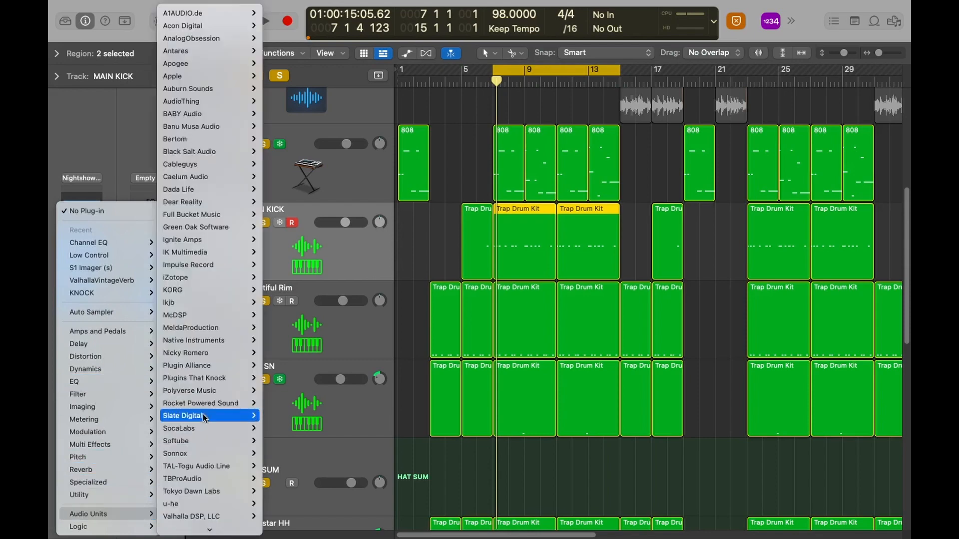
mouse_move(203, 415)
mouse_move(192, 516)
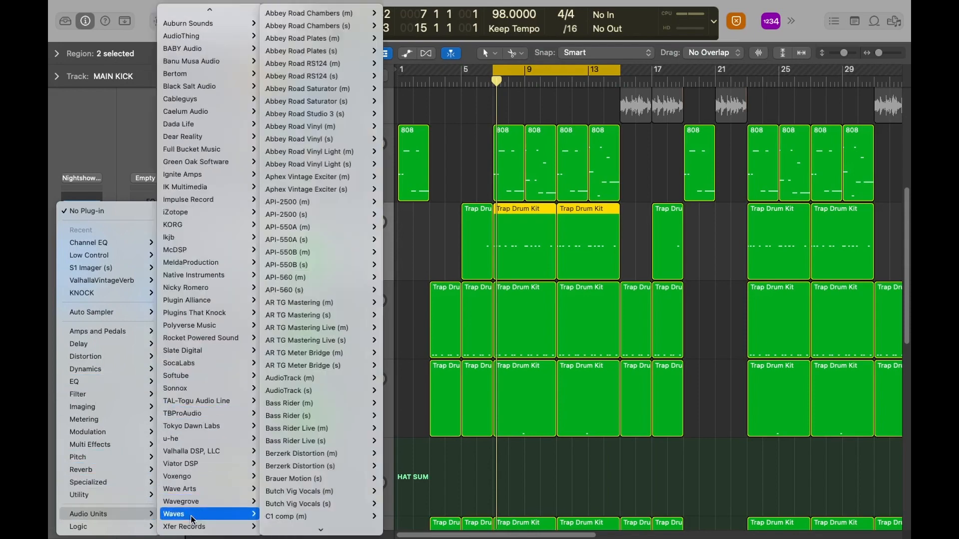
scroll(331, 455, down, 20)
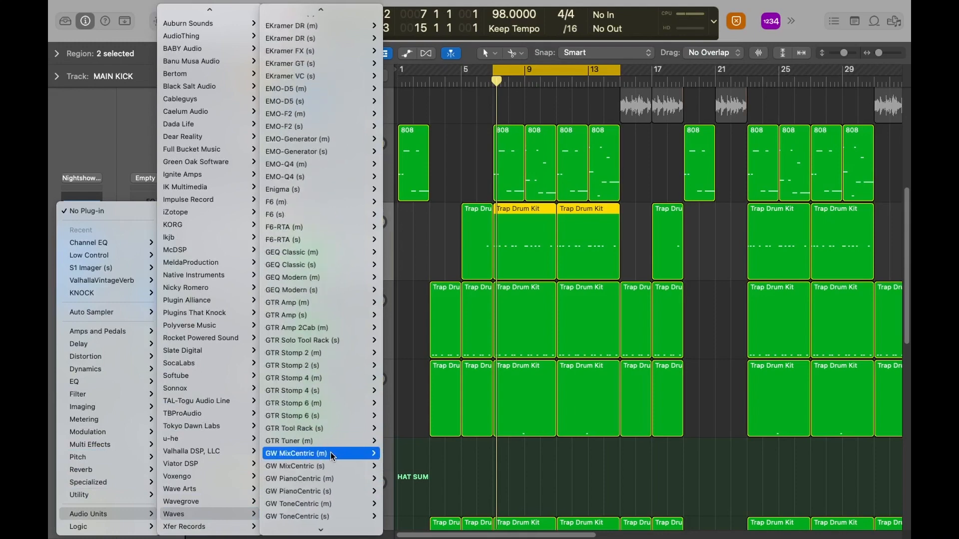
scroll(331, 454, down, 5)
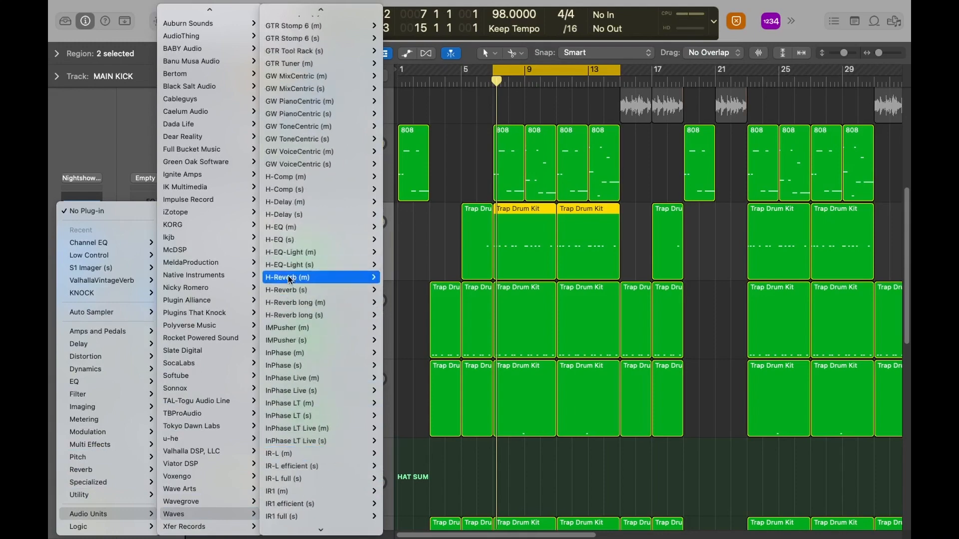
mouse_move(292, 253)
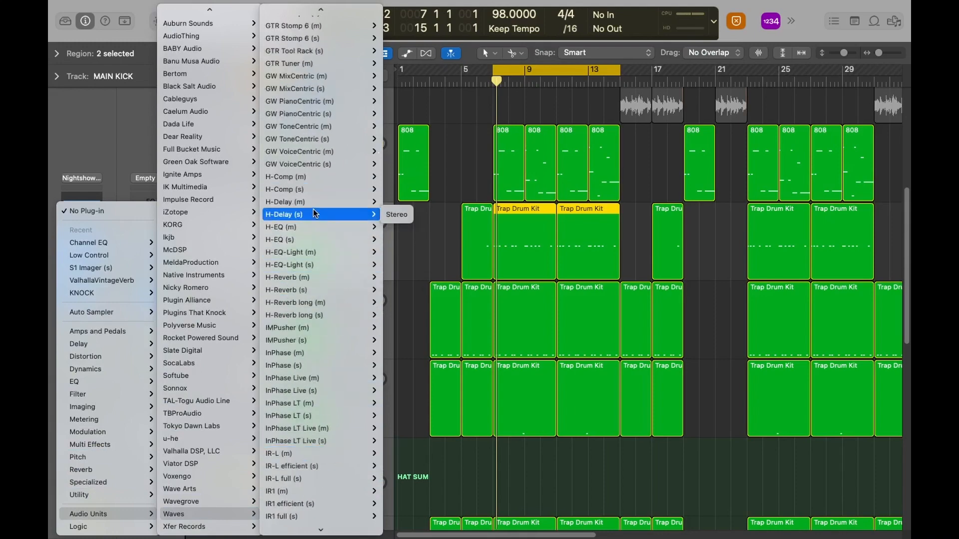
mouse_move(306, 194)
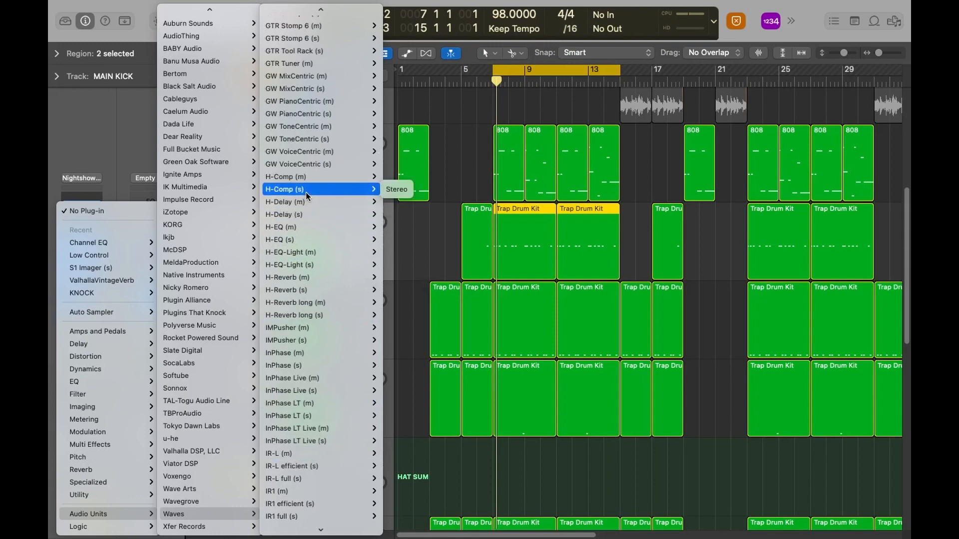
click(305, 191)
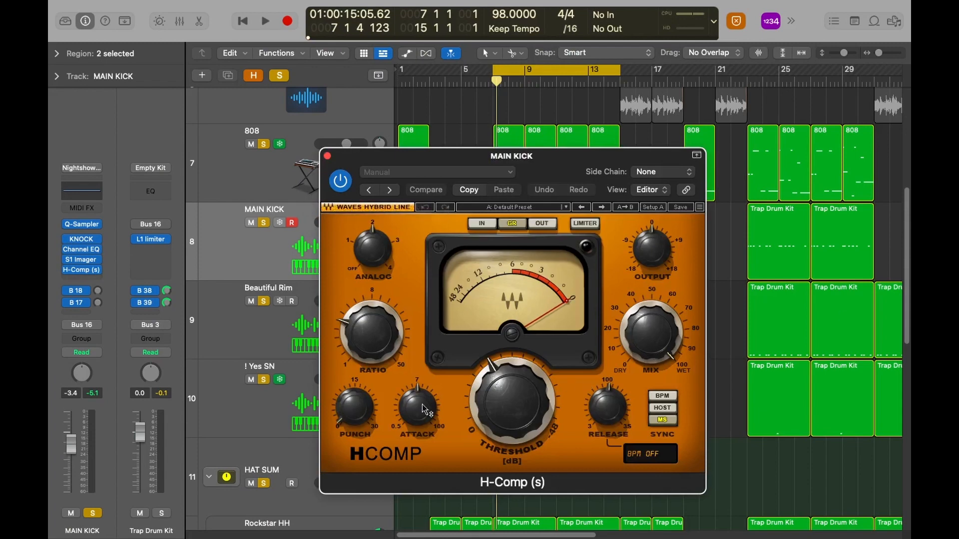
Try H-Comp's attack, a release of 300 and a lower wet mix, and remove the plug-in from the MAIN KICK track.
drag(426, 409, 426, 419)
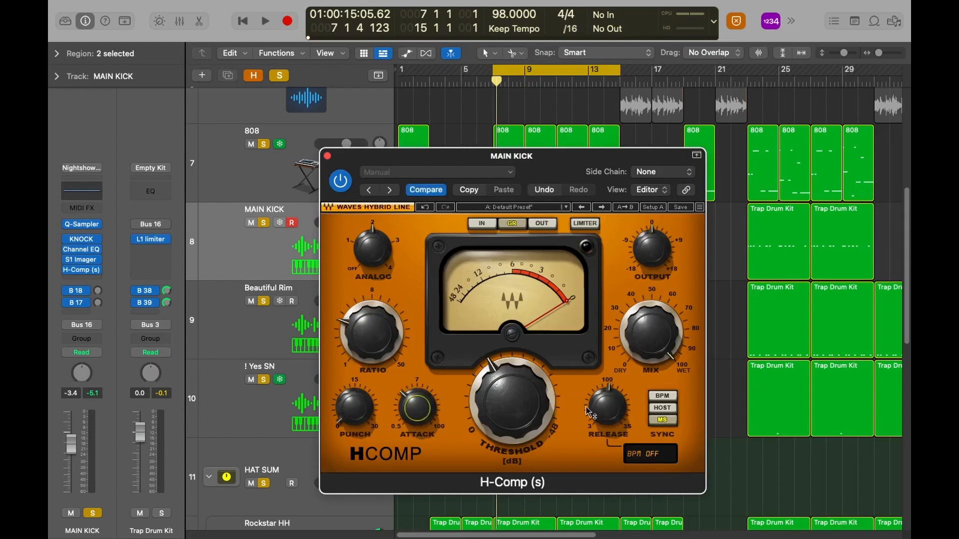
mouse_move(607, 407)
mouse_down()
mouse_move(607, 424)
mouse_move(607, 396)
mouse_up()
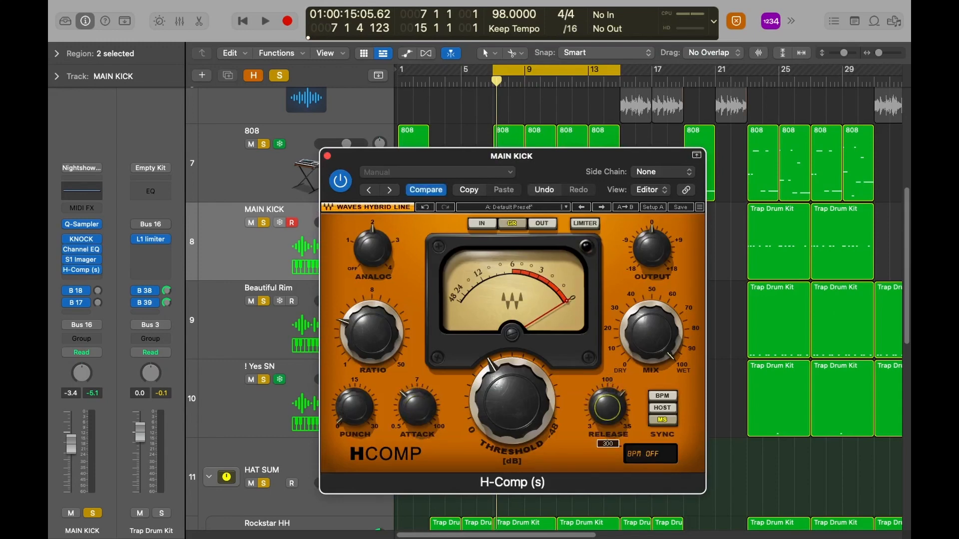
drag(659, 328, 659, 355)
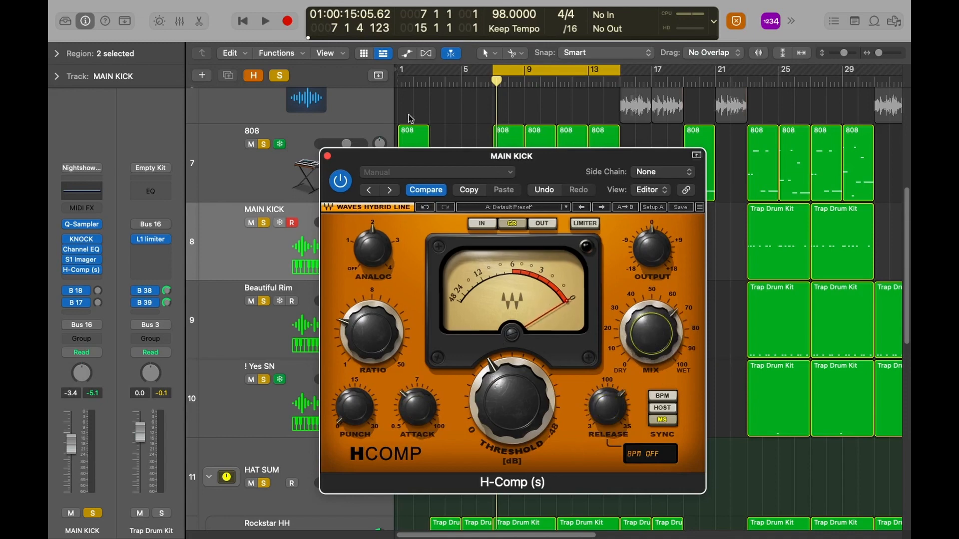
click(328, 155)
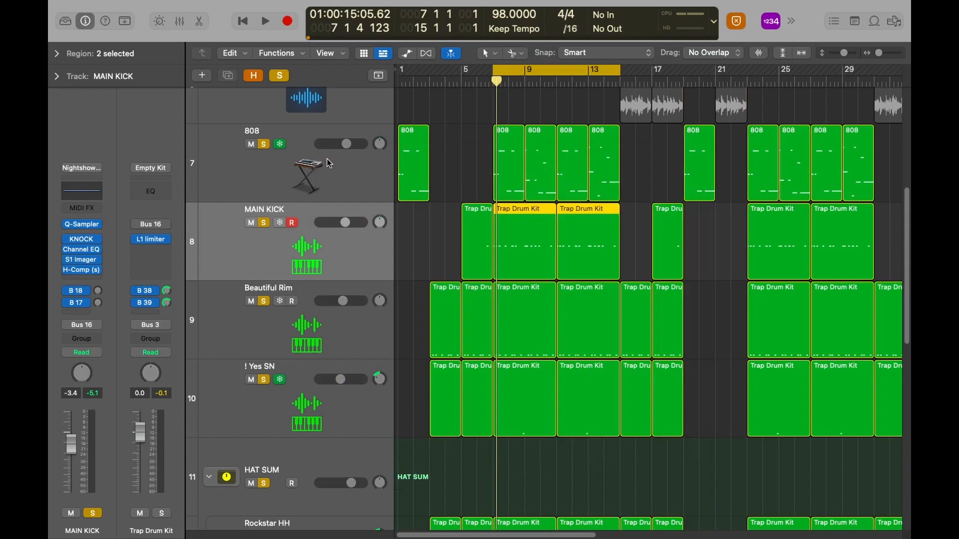
click(99, 270)
click(213, 202)
Review the 808 track's inserts, examine the MAIN KICK track's S1 Imager settings, and close the plug-in window.
click(329, 177)
mouse_move(77, 248)
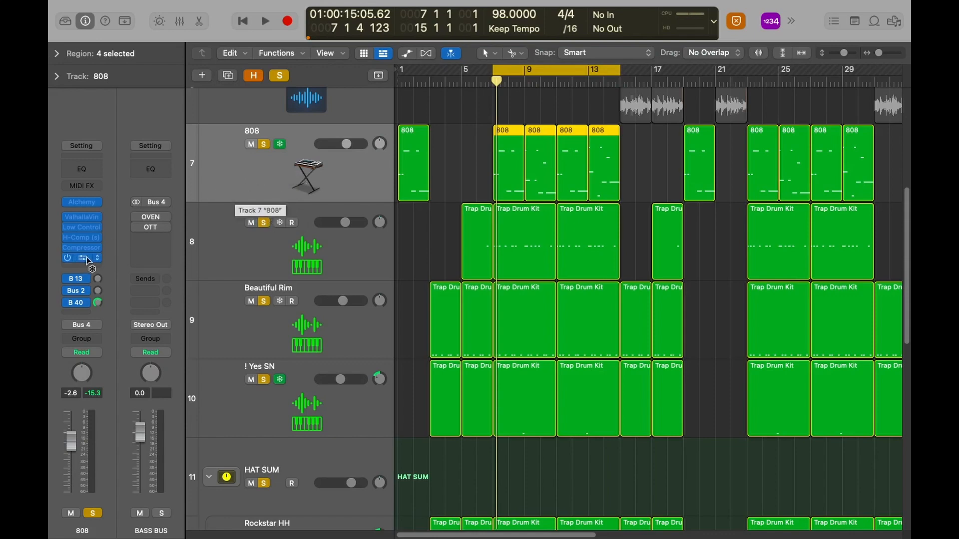
click(239, 245)
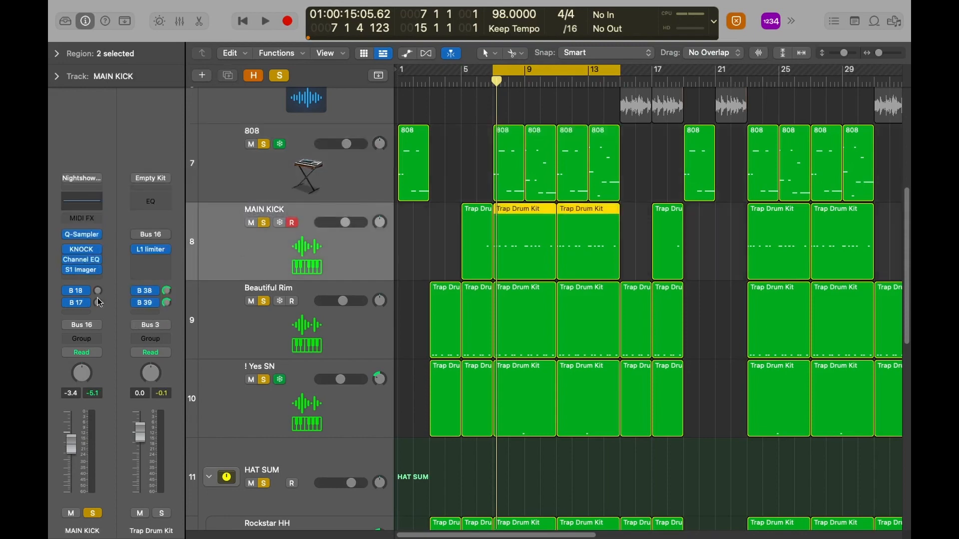
click(80, 272)
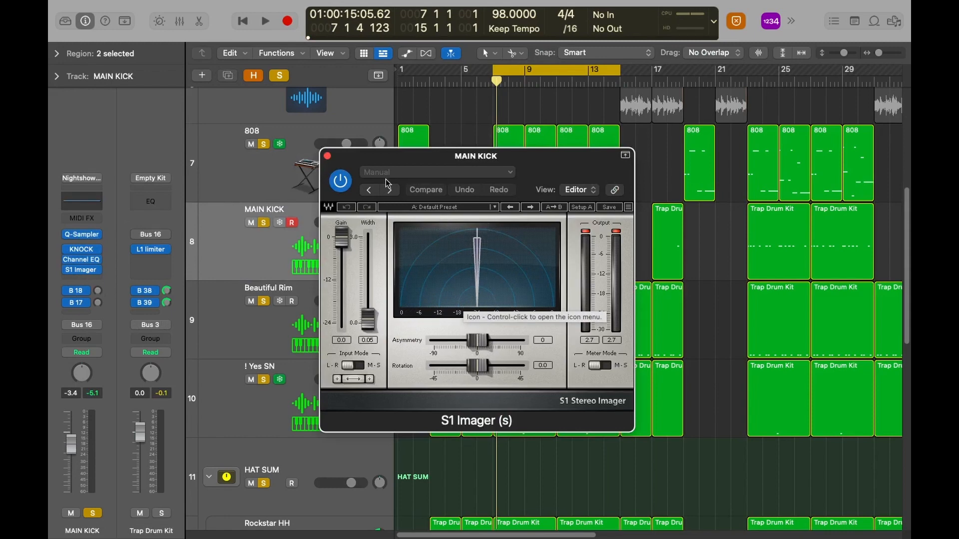
click(328, 158)
Clear the region selection and play a short passage of the soloed drums and 808 from bar 7.
click(475, 163)
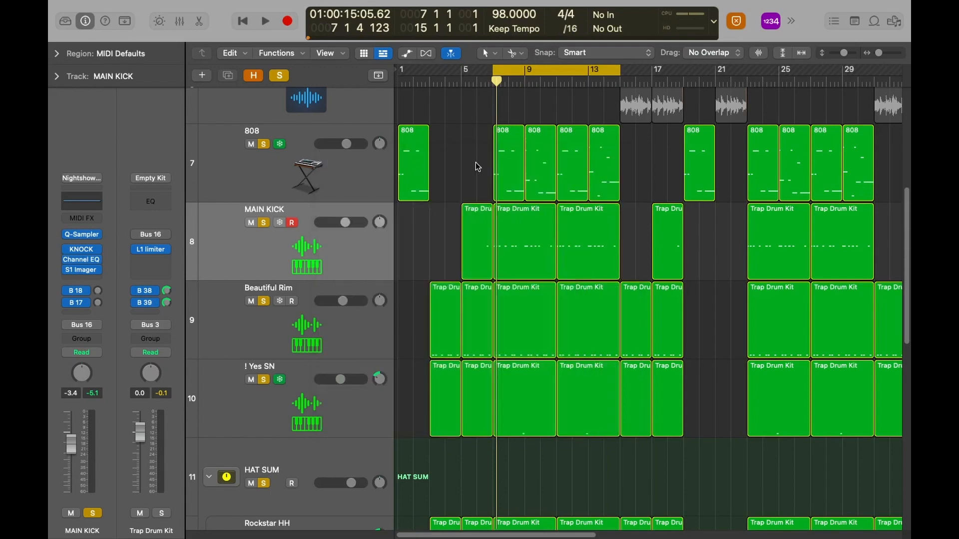
key(space)
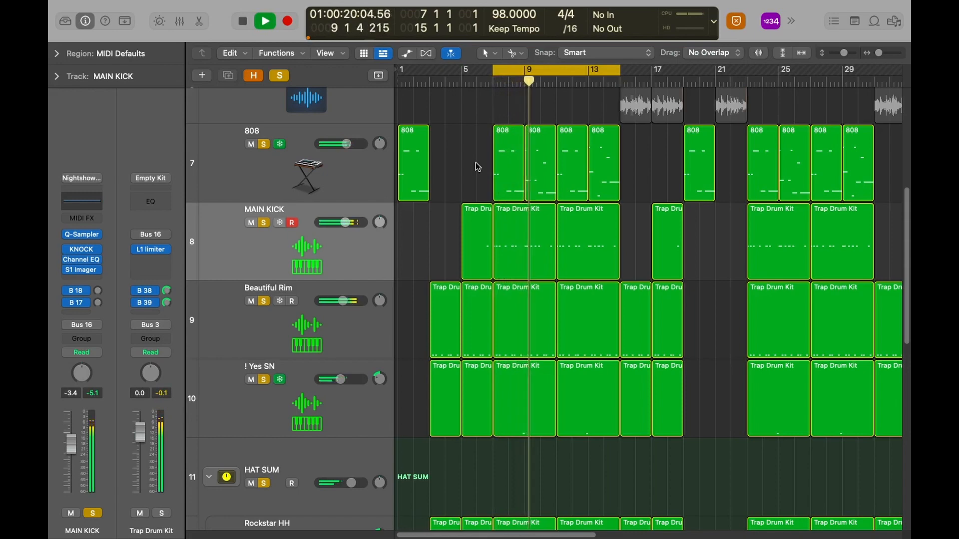
key(space)
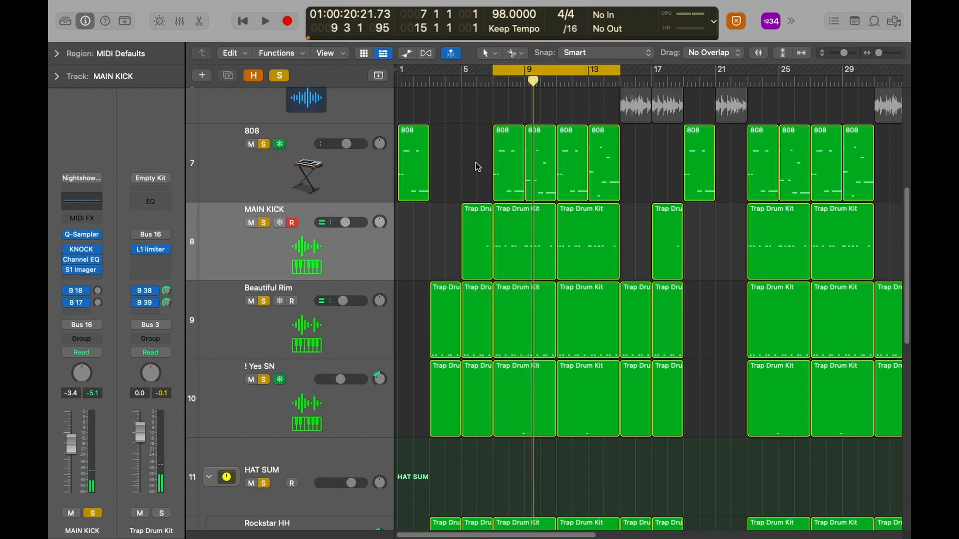
Examine the 808 track's Bus 40 send to BASS DRIVE and the Magma BB Tubes settings on that bus.
click(224, 175)
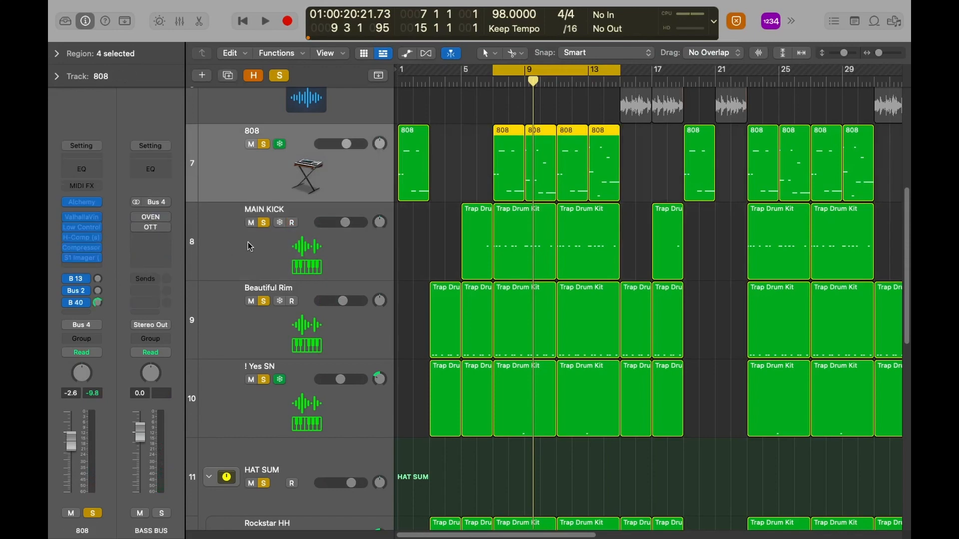
click(78, 302)
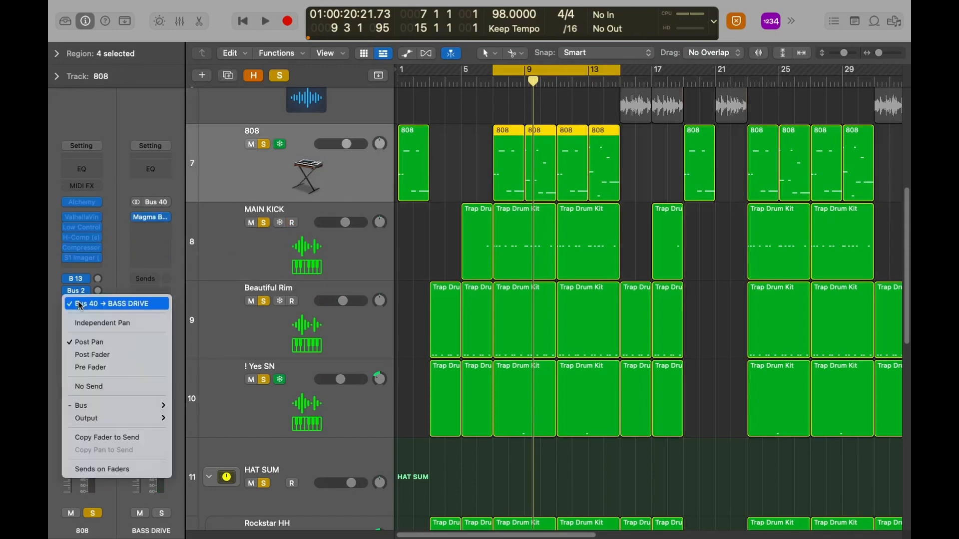
click(113, 260)
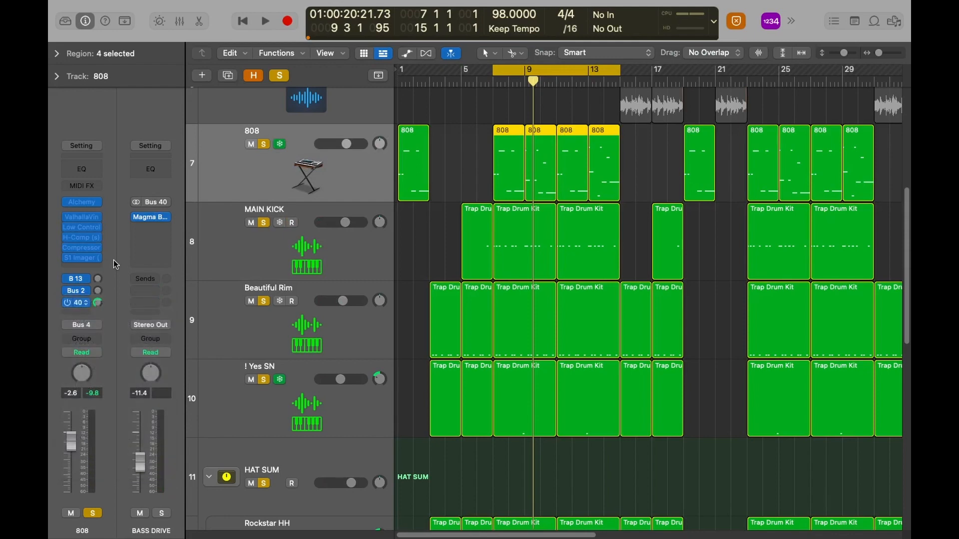
click(151, 216)
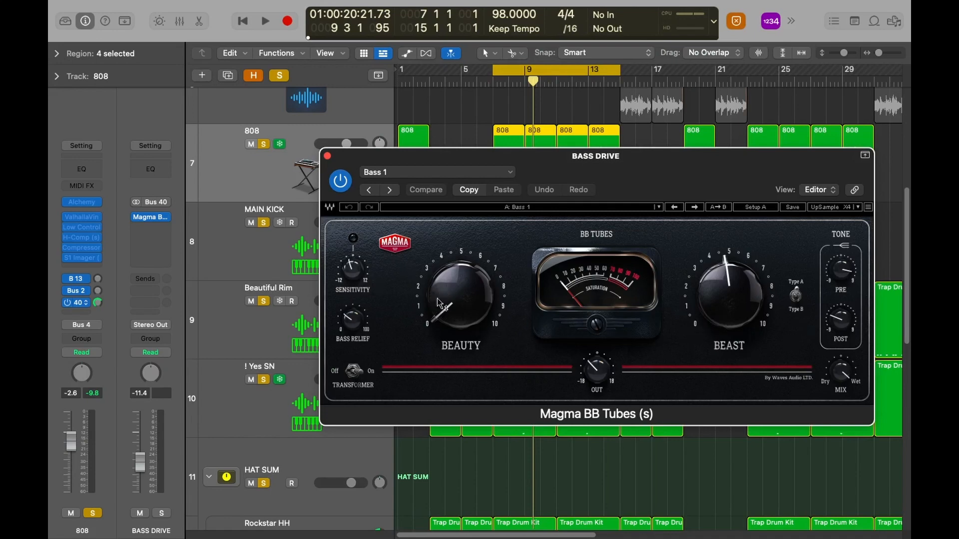
mouse_move(735, 290)
click(327, 156)
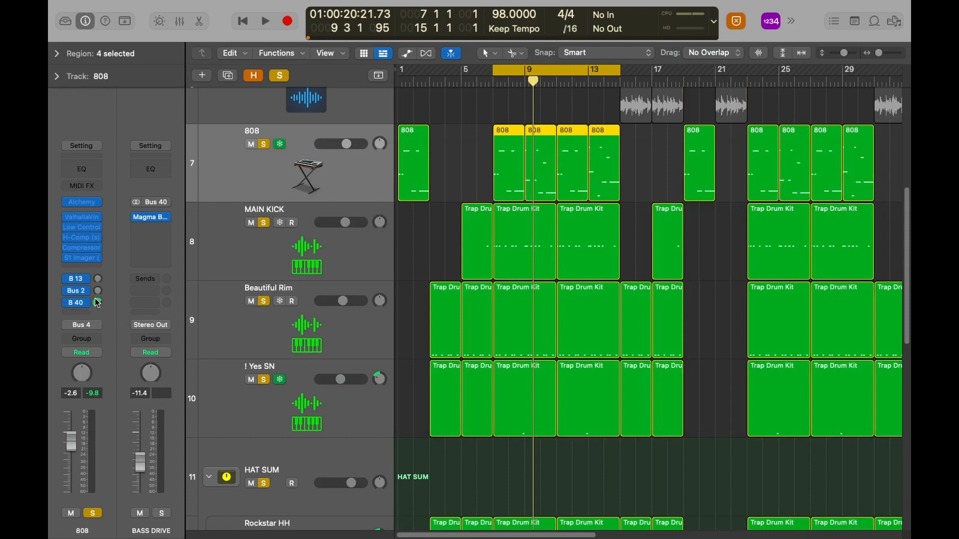
Unmute and solo the MAINLOOP track on track 5, and clear the region selection.
mouse_move(68, 221)
key(Up)
key(Up)
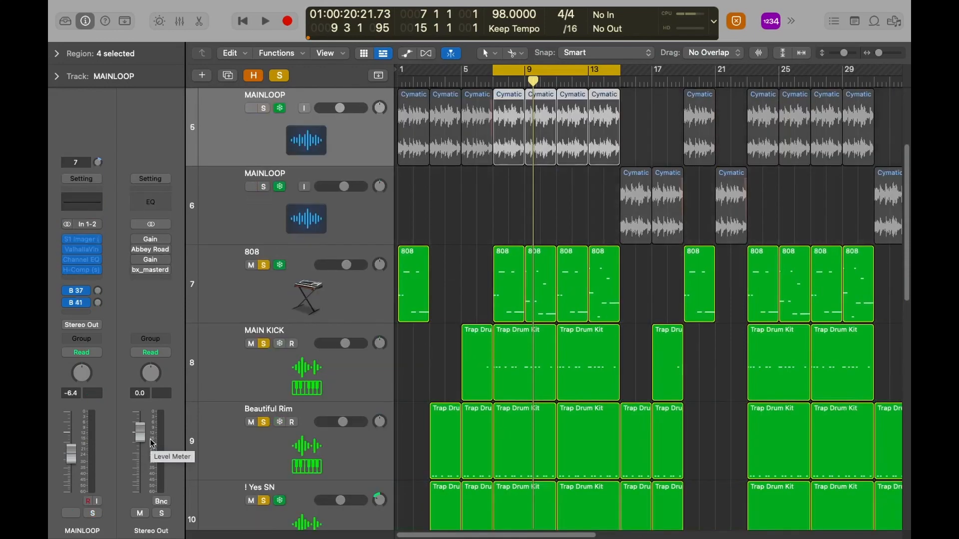
key(ctrl+m)
key(ctrl+s)
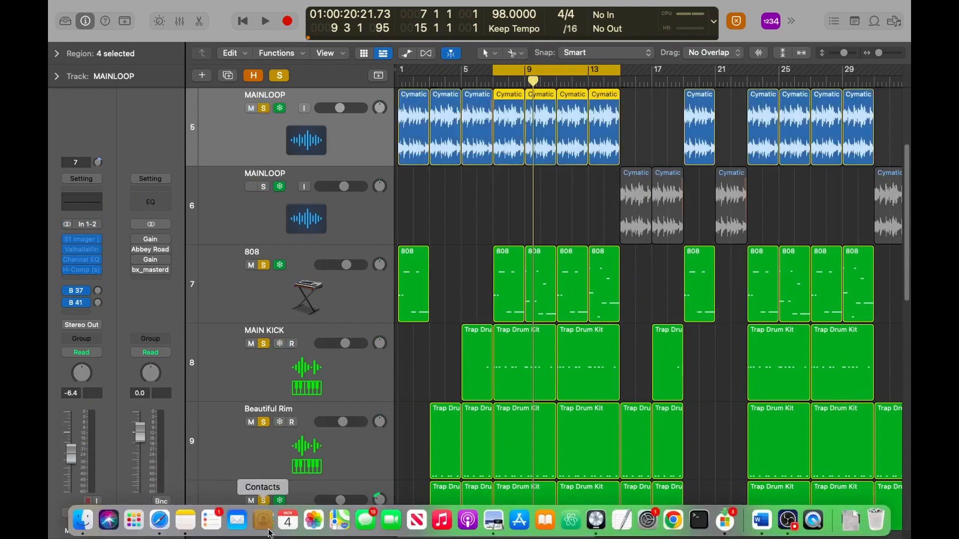
click(500, 177)
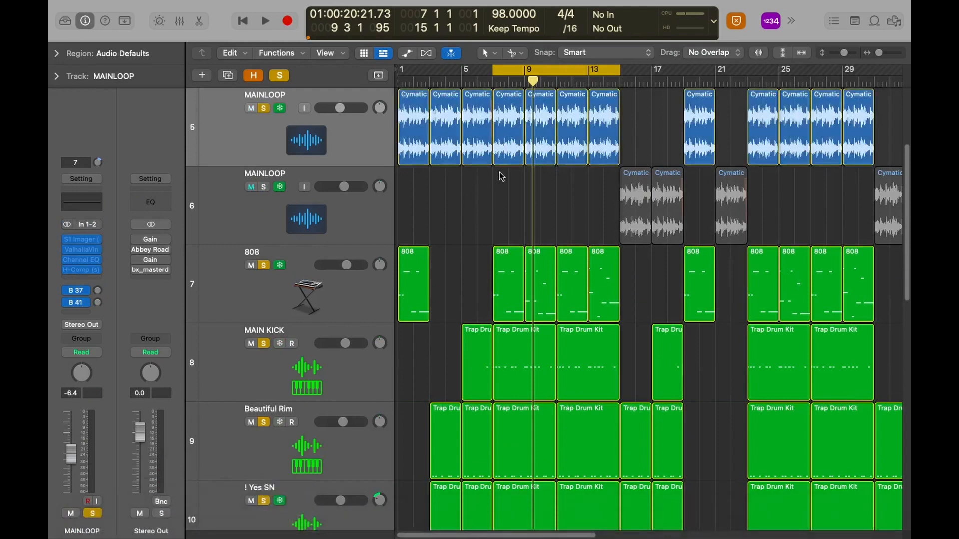
click(536, 148)
click(507, 184)
Review the track 5 MAINLOOP insert chain, play a short passage, and unfreeze the track.
mouse_move(78, 240)
mouse_move(70, 260)
drag(70, 261, 99, 259)
mouse_move(83, 271)
key(space)
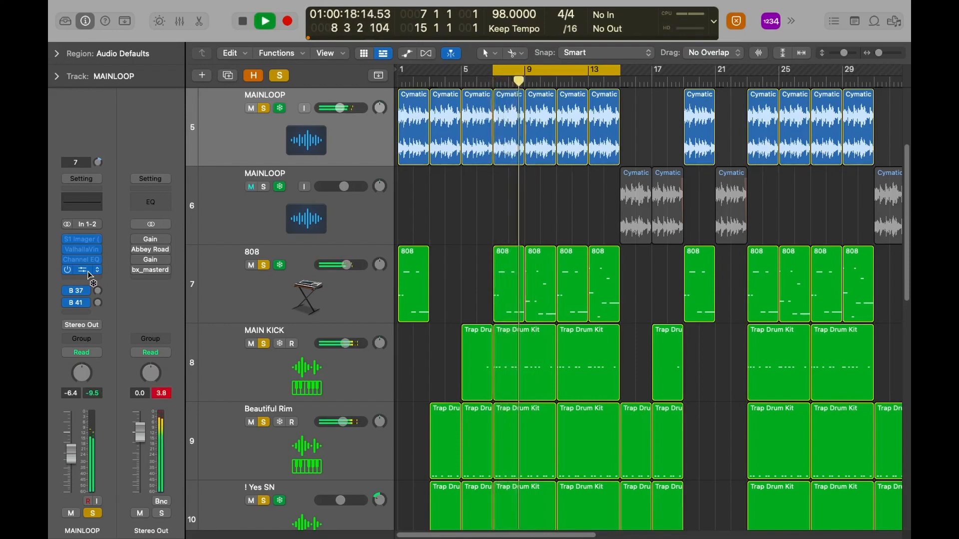
key(space)
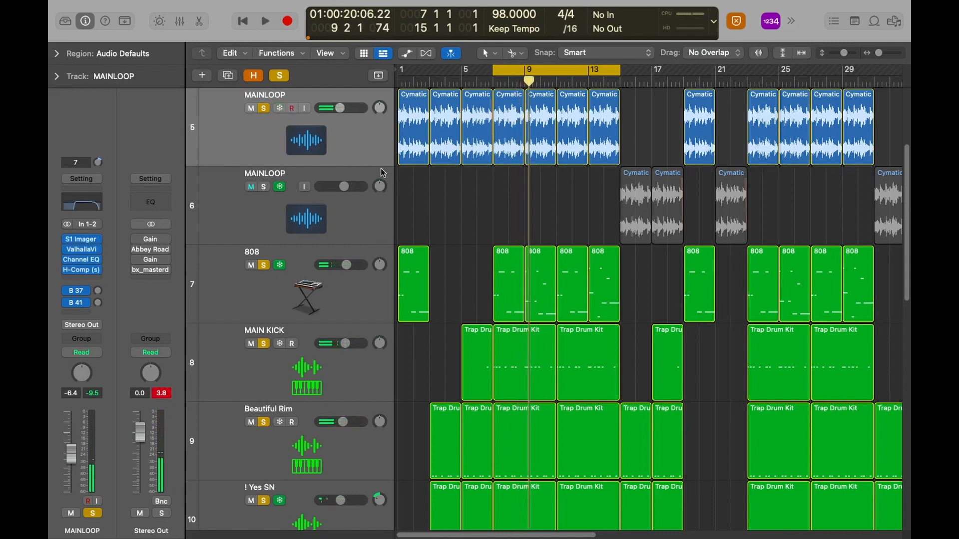
Bypass all four inserts on the track 5 MAINLOOP, play short passages, and re-enable only S1 Imager to compare the sound.
mouse_move(71, 243)
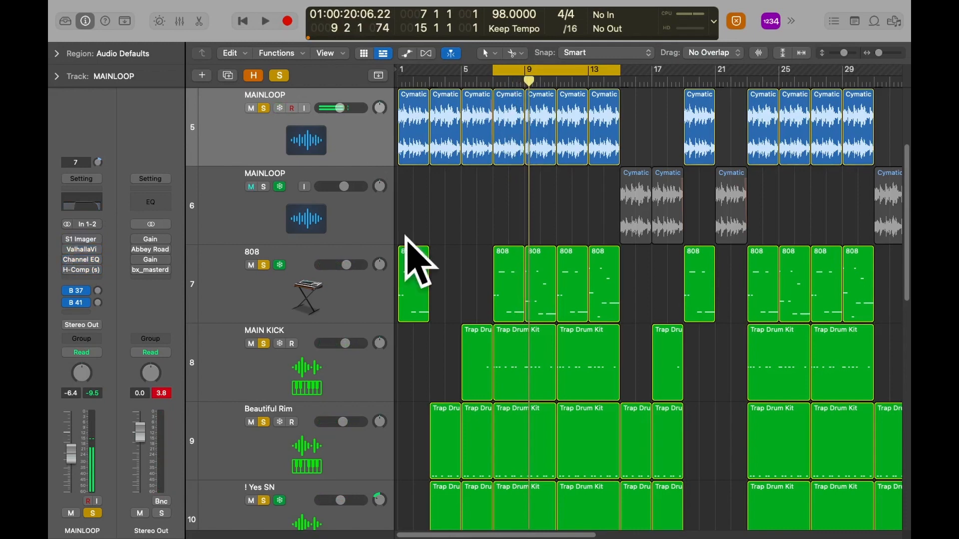
key(space)
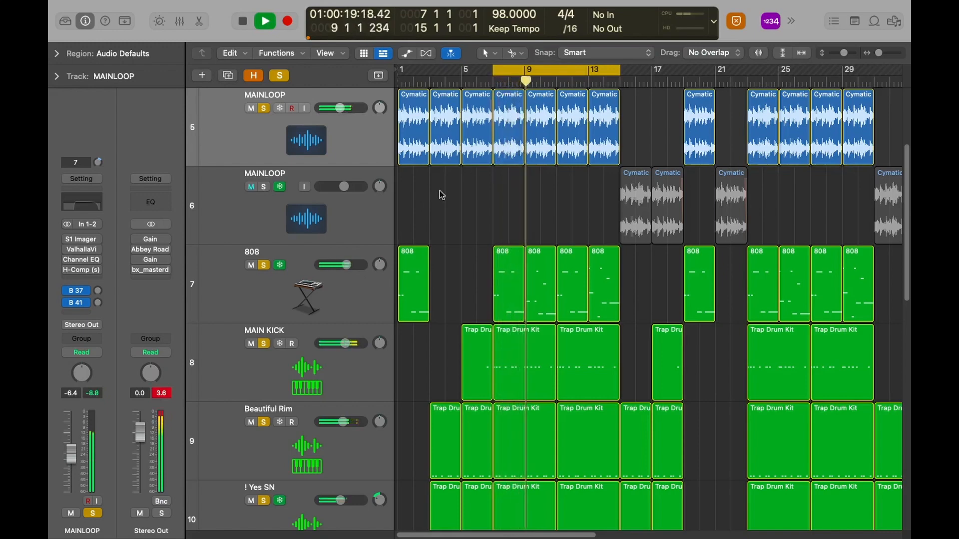
key(space)
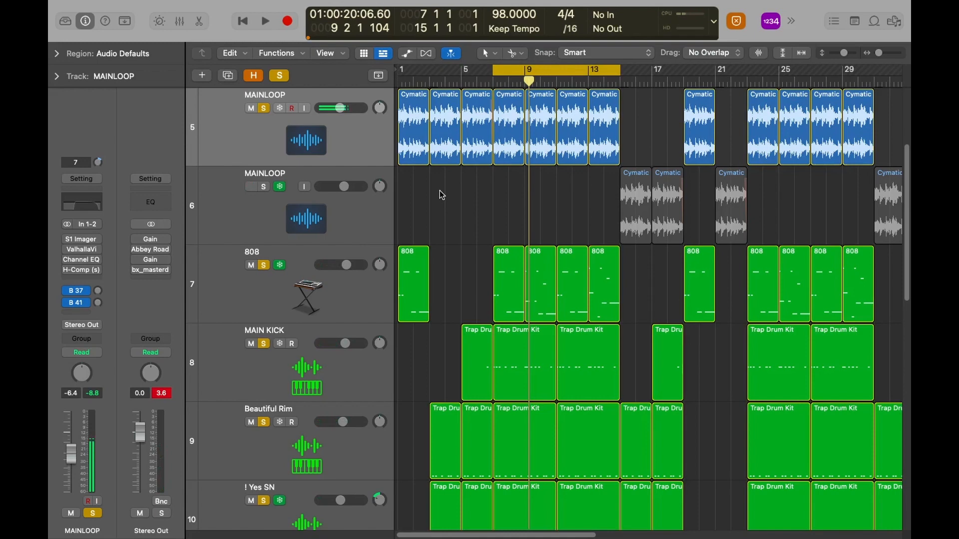
key(space)
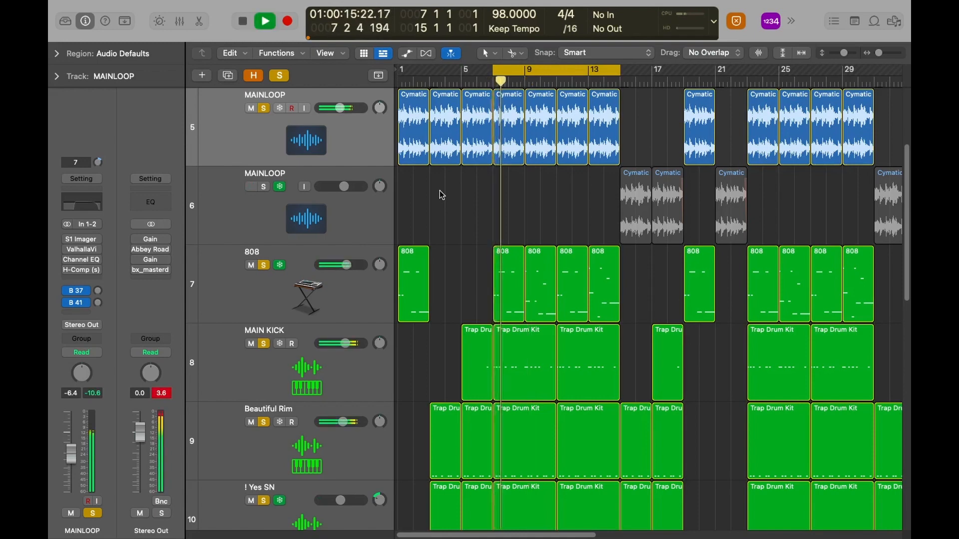
key(space)
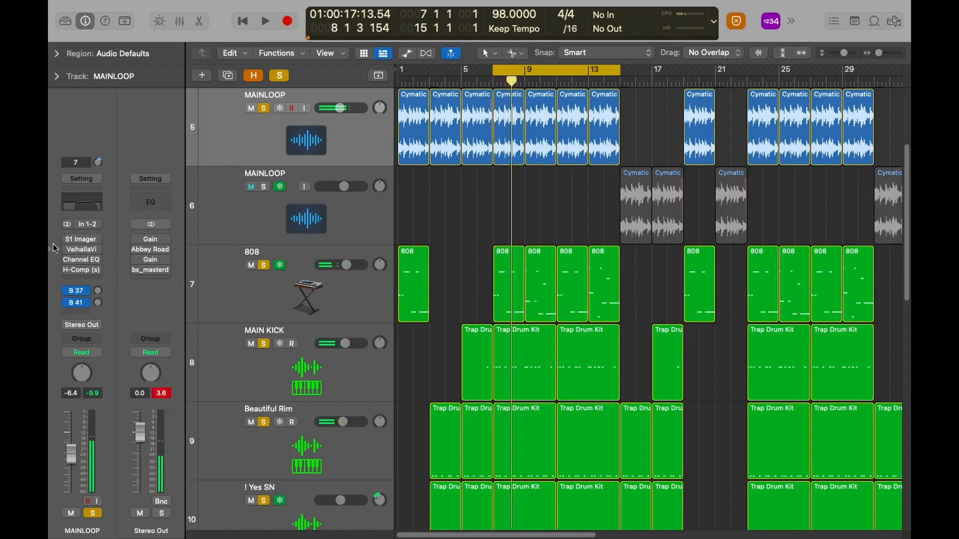
key(space)
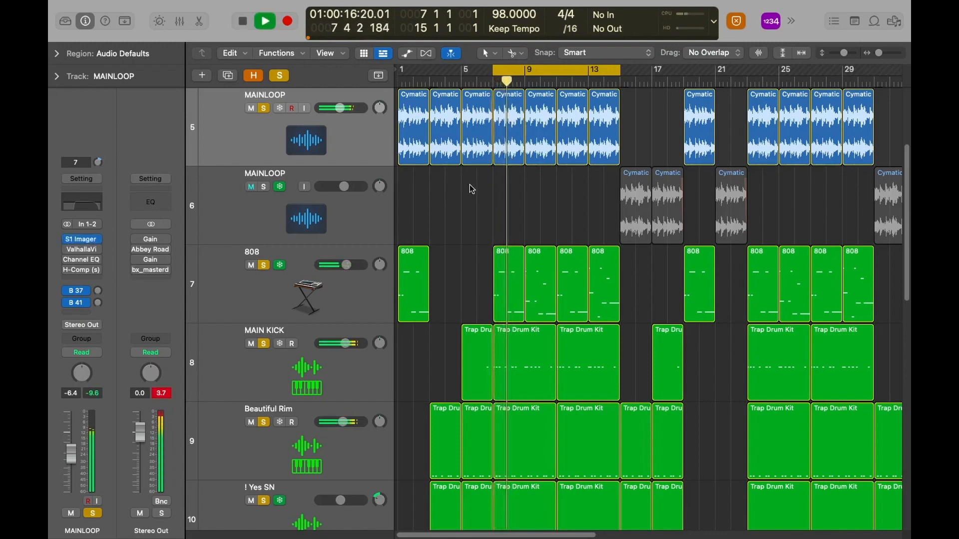
Compare short passages of the track 5 MAINLOOP with S1 Imager bypassed and enabled, leaving it enabled.
key(space)
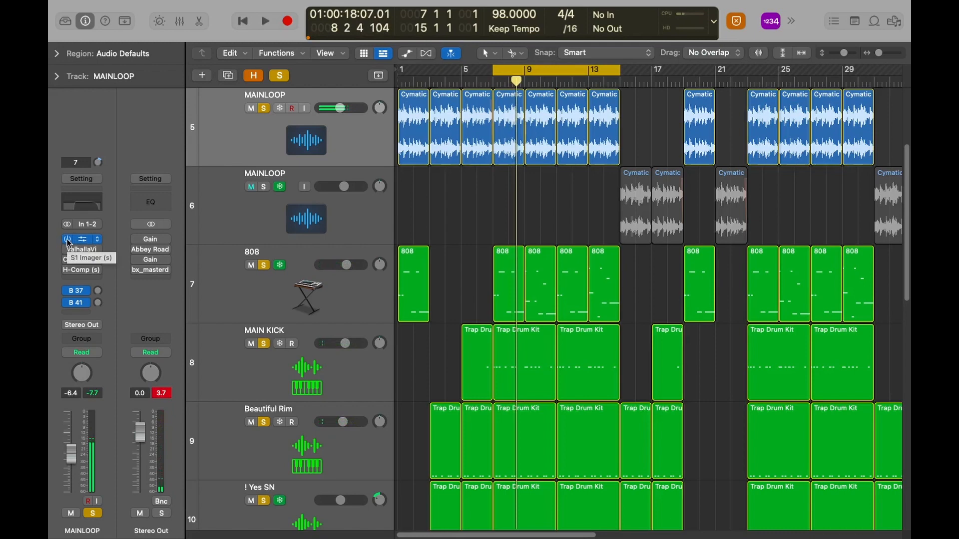
click(67, 239)
key(space)
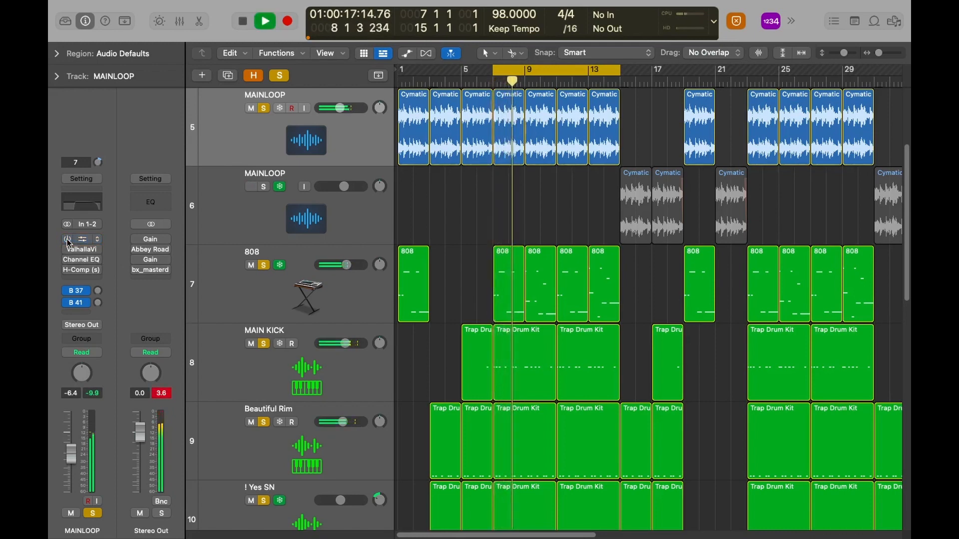
key(space)
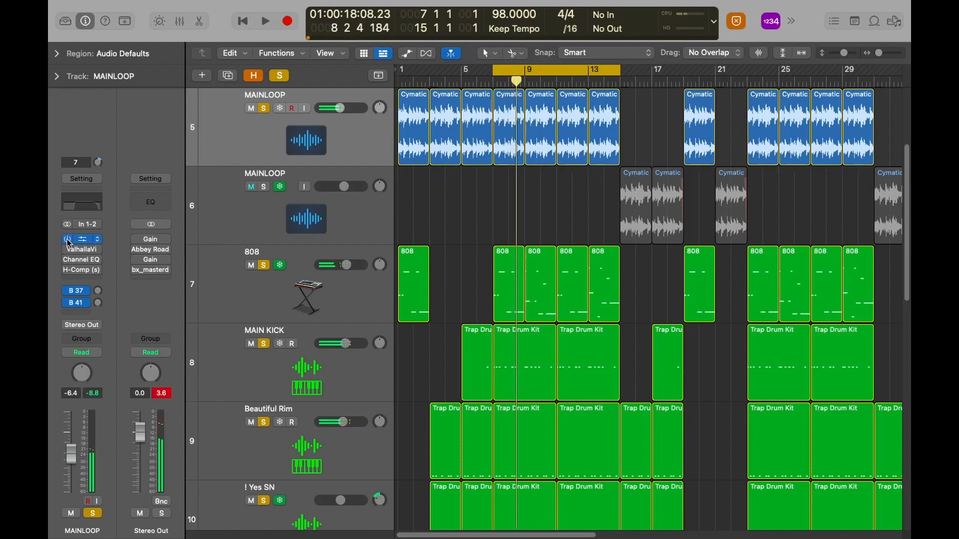
key(space)
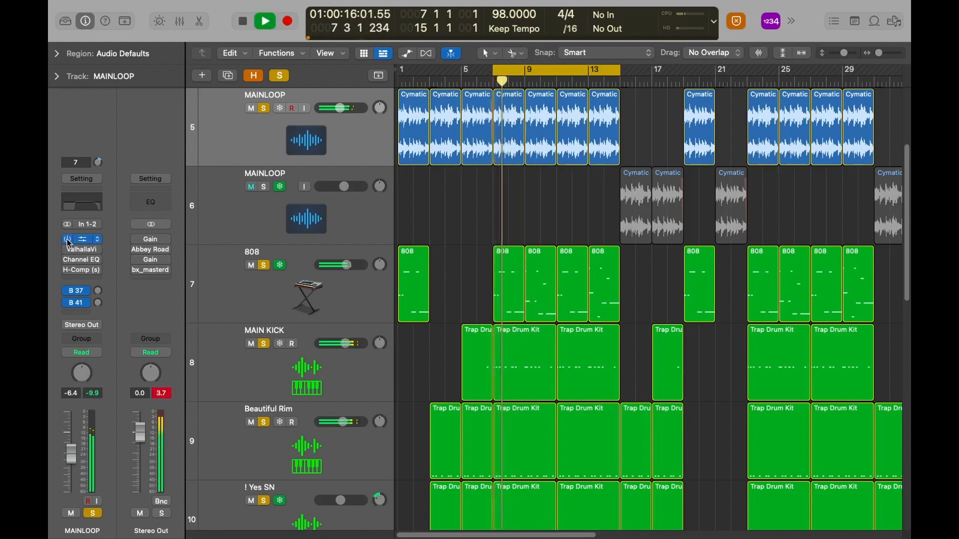
key(space)
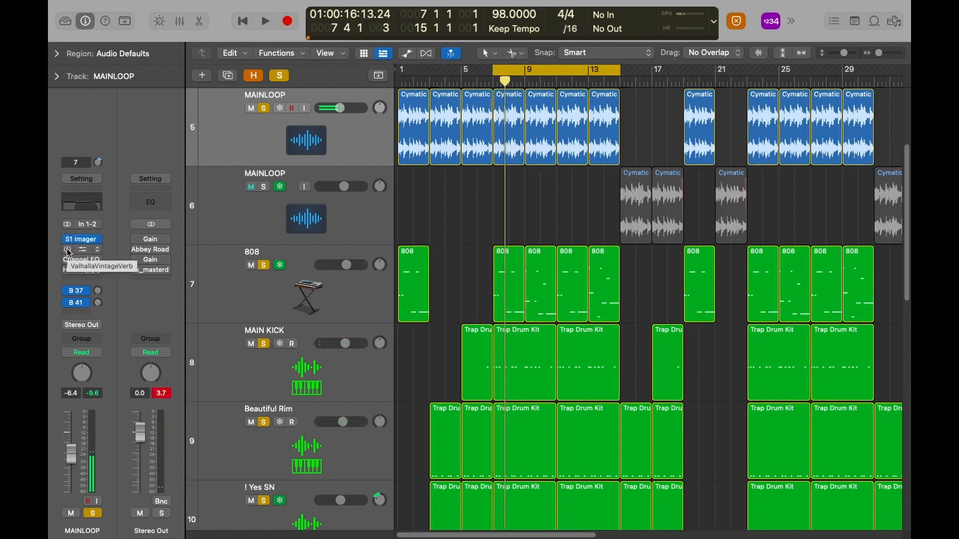
Enable ValhallaVintageVerb on the track 5 MAINLOOP and compare short passages with the reverb on and off.
key(space)
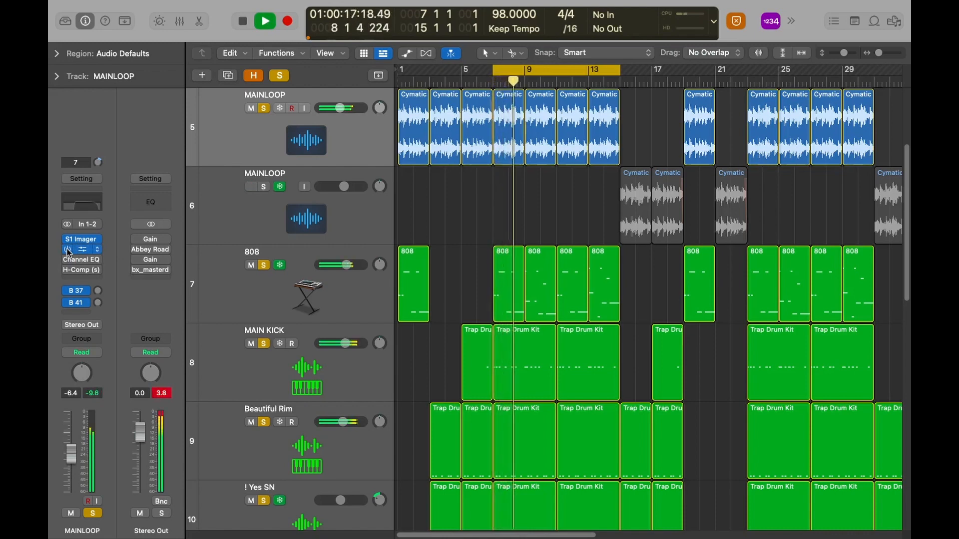
key(space)
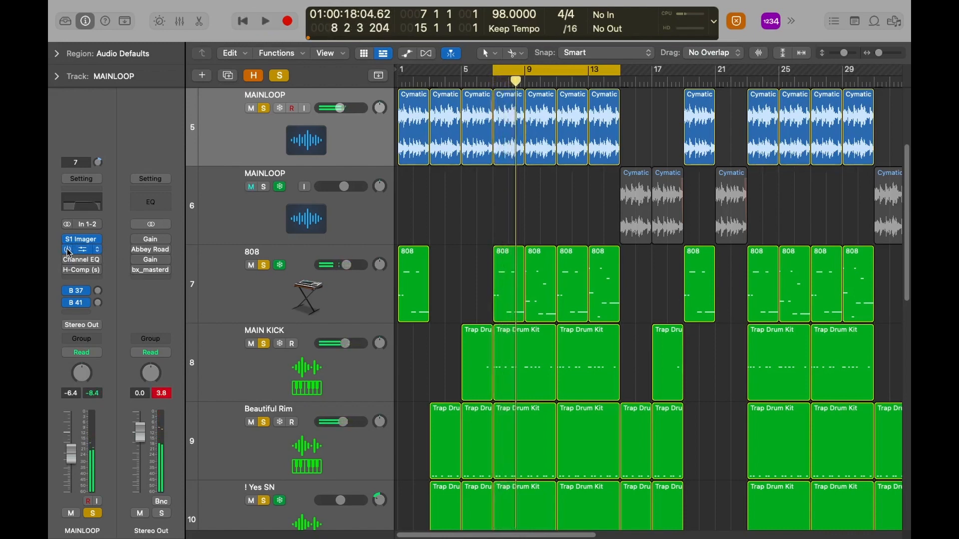
key(space)
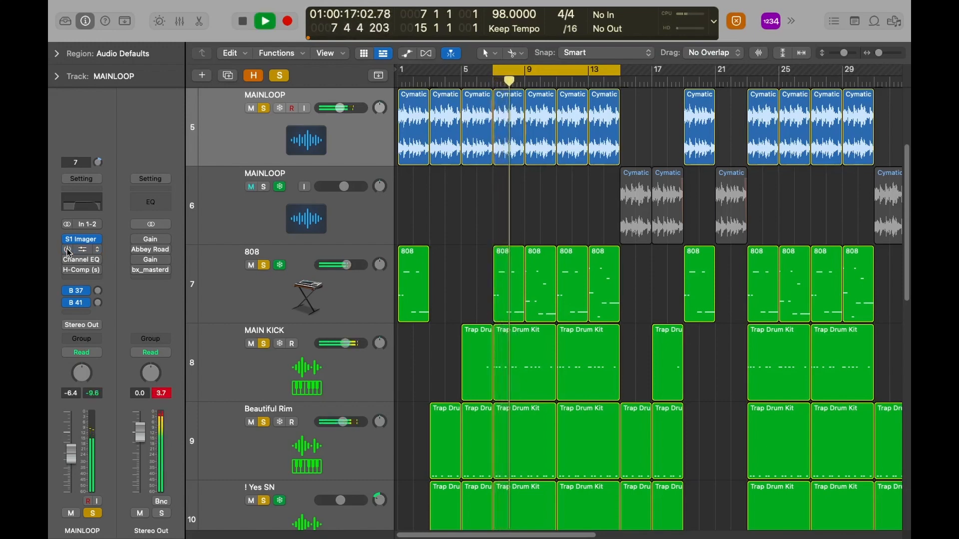
key(space)
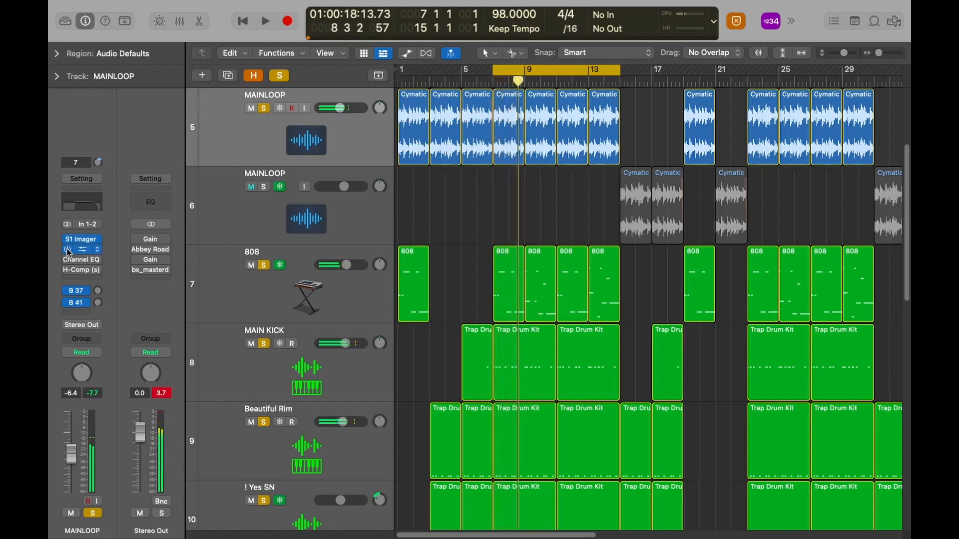
key(space)
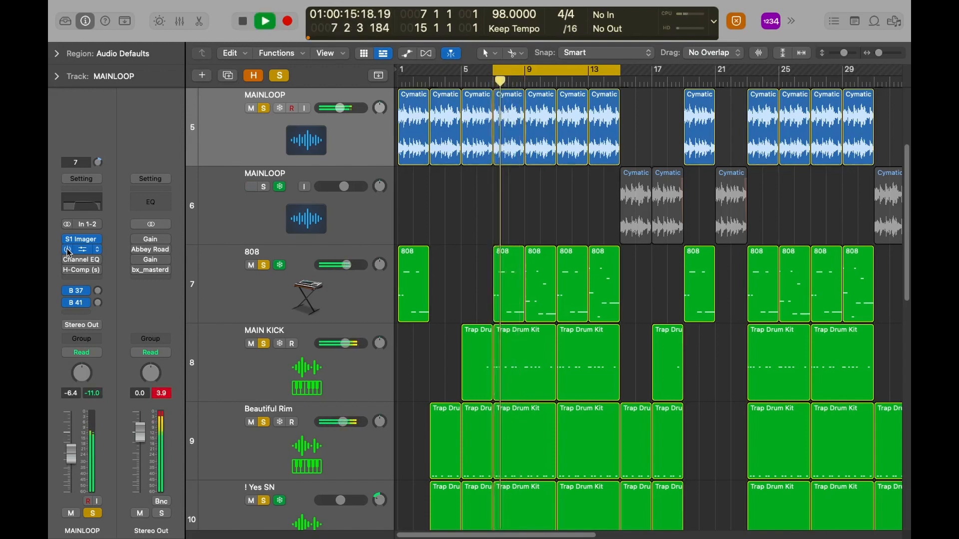
key(space)
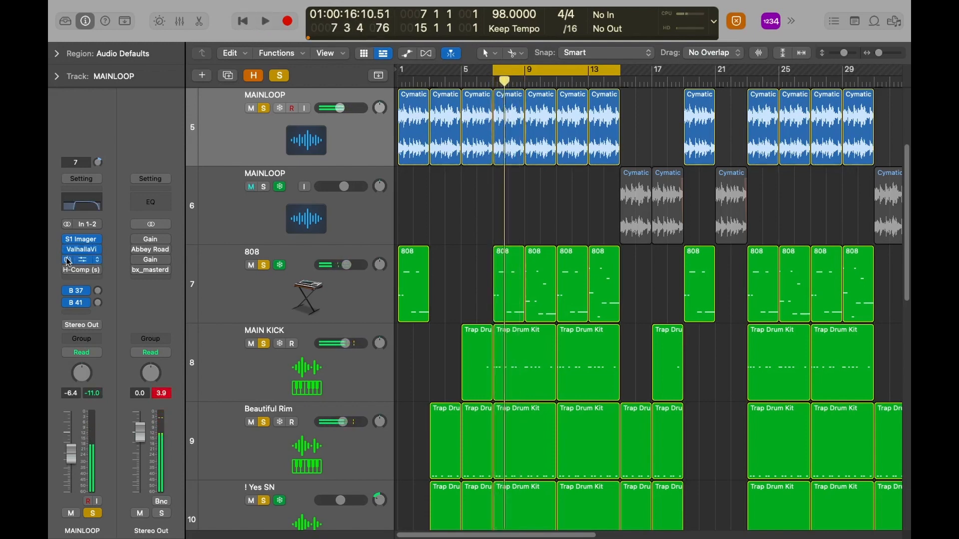
Inspect the MAINLOOP's Channel EQ curve, compare short passages with the EQ on and off, and leave it enabled.
click(83, 208)
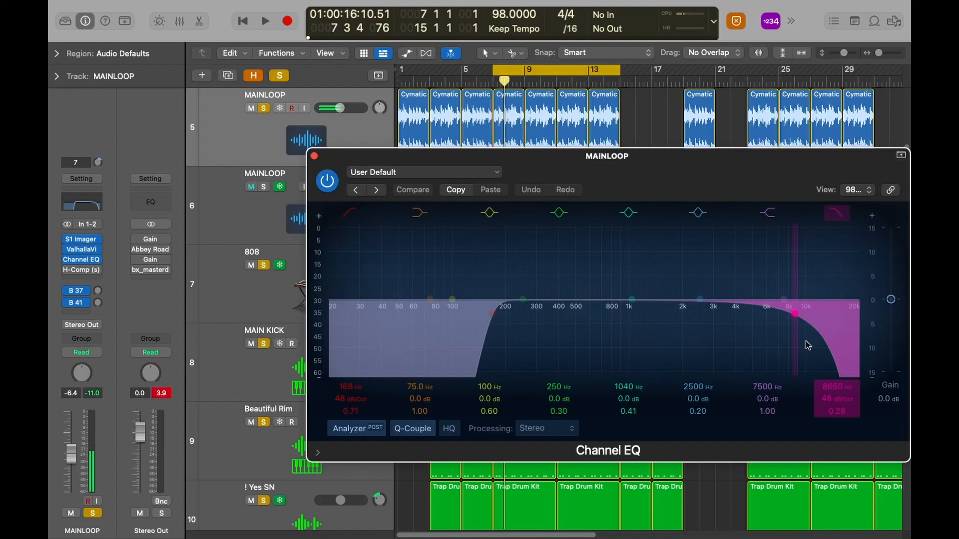
click(314, 157)
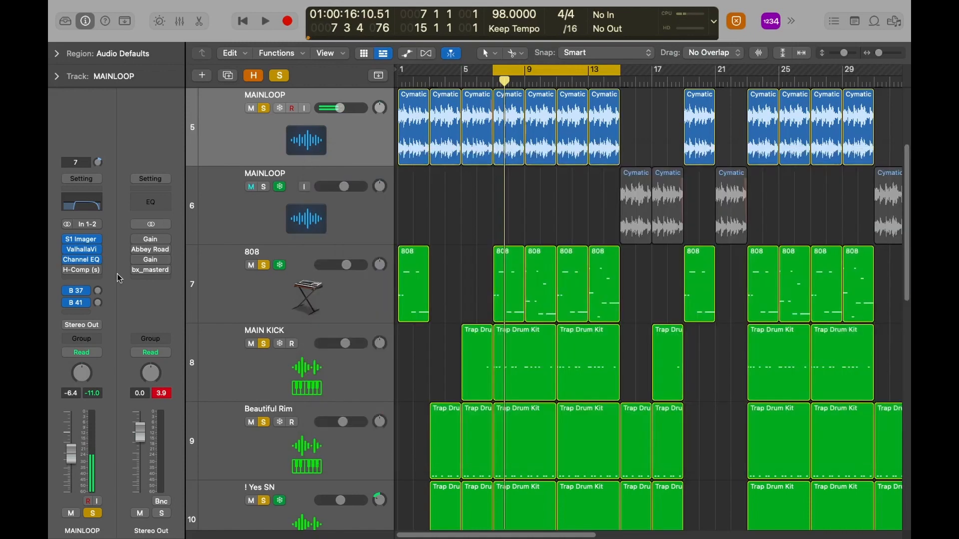
key(space)
key(space)
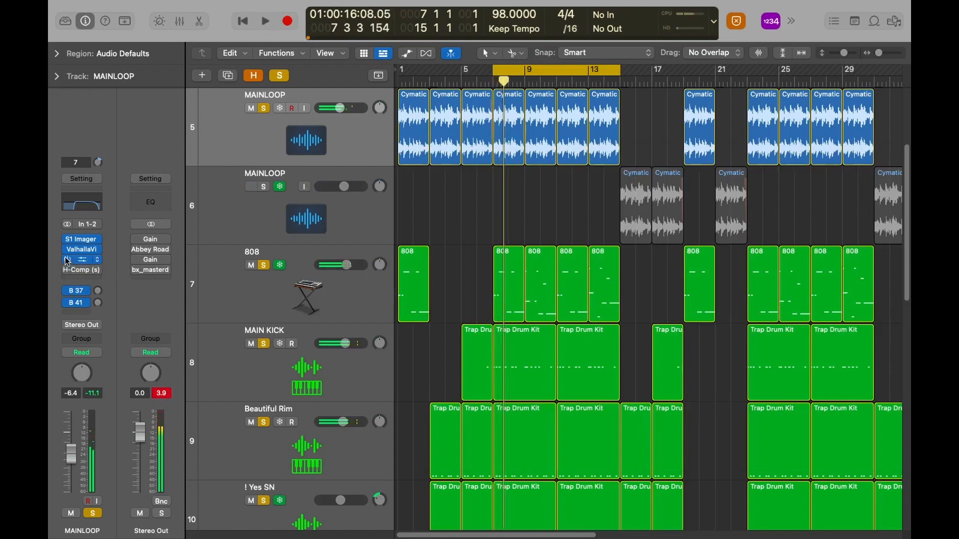
key(space)
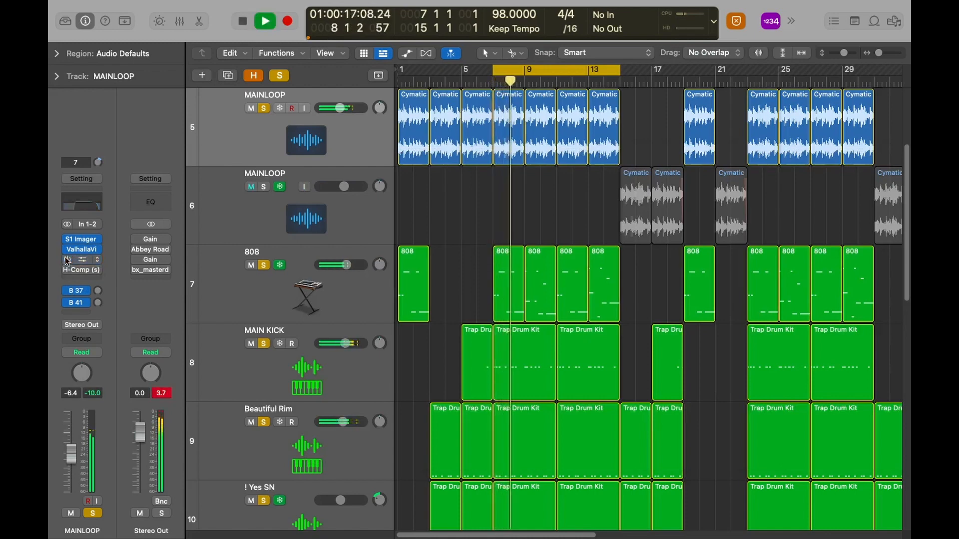
key(space)
click(67, 260)
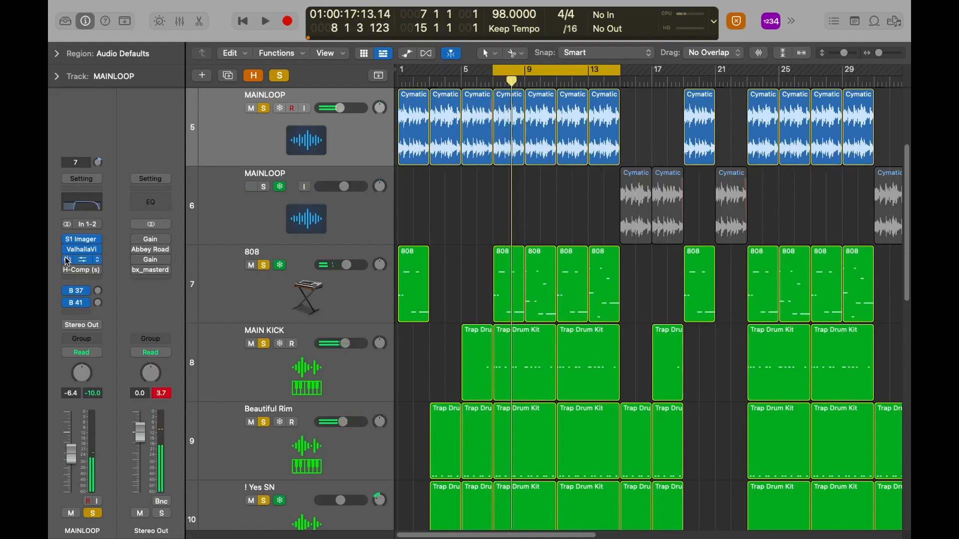
key(space)
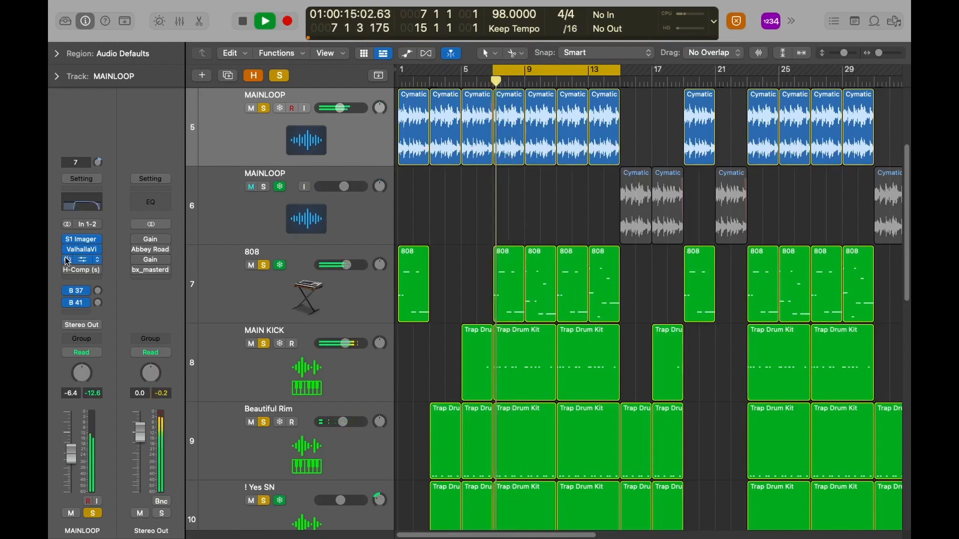
key(space)
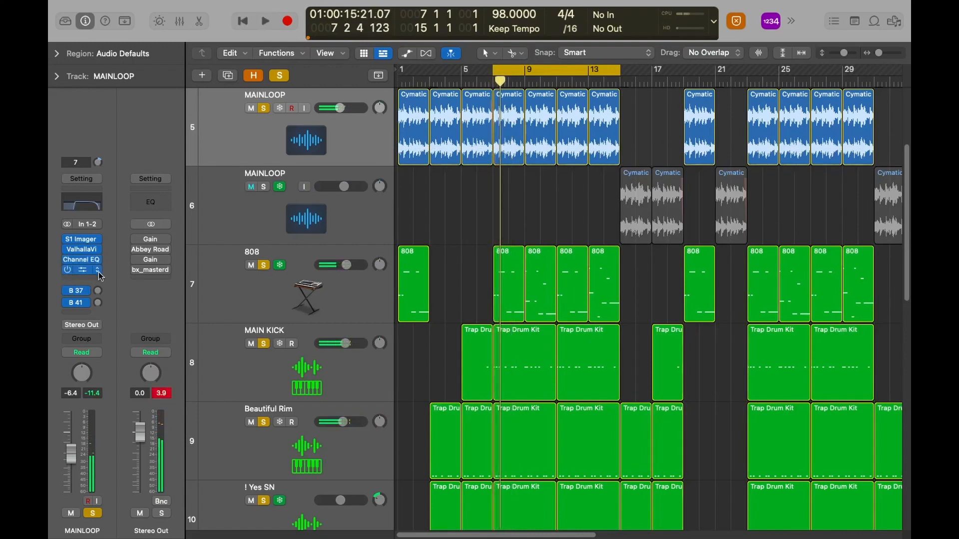
Review the MAINLOOP's H-Comp settings, compare playback with the compressor bypassed and enabled, and leave it on.
click(83, 270)
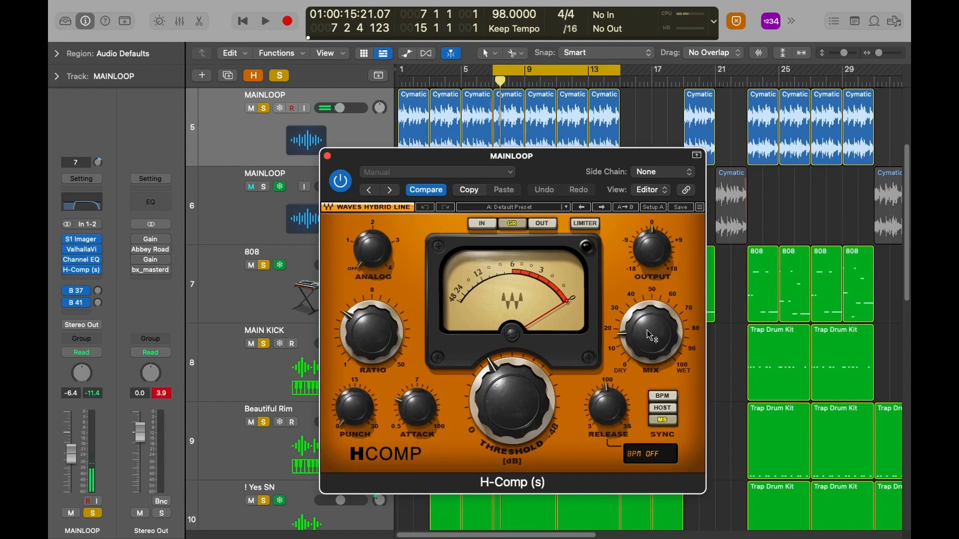
click(339, 180)
key(space)
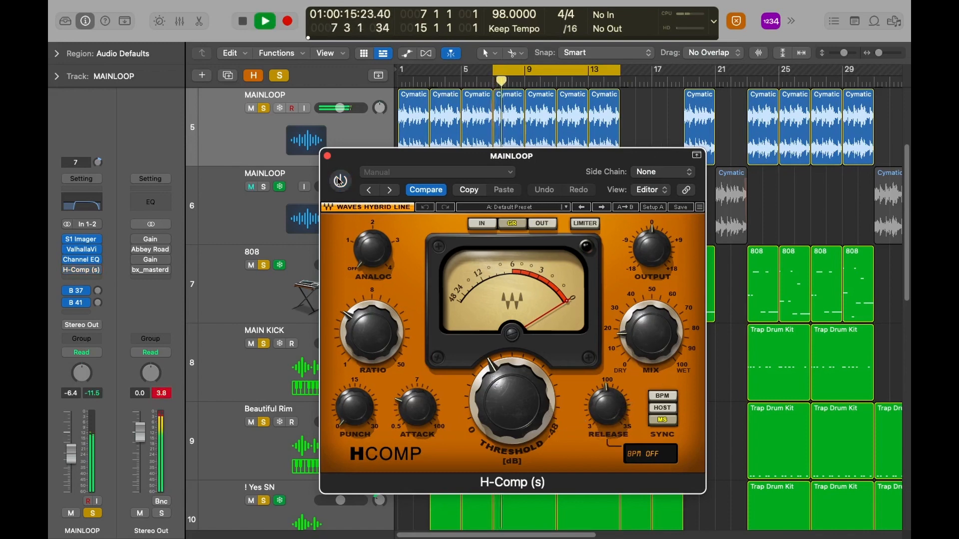
key(space)
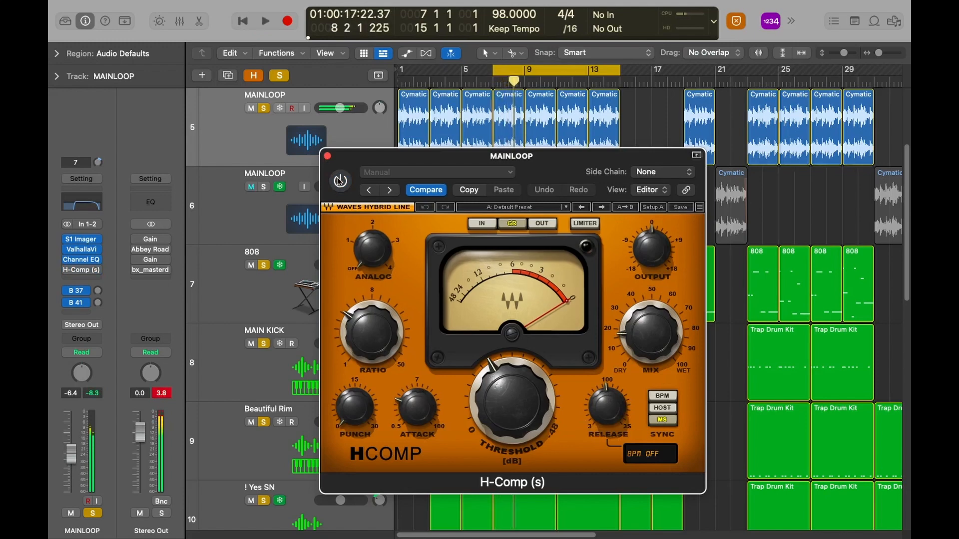
click(340, 181)
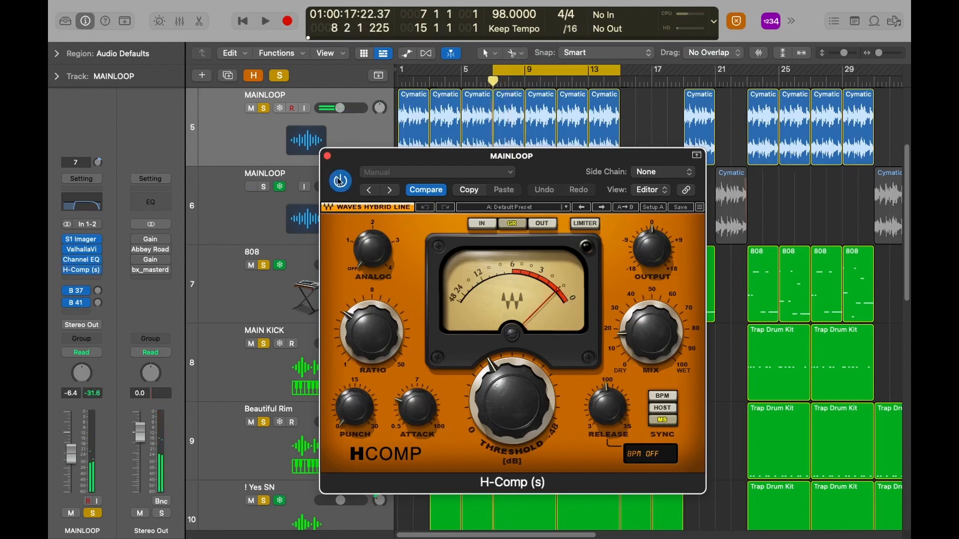
key(space)
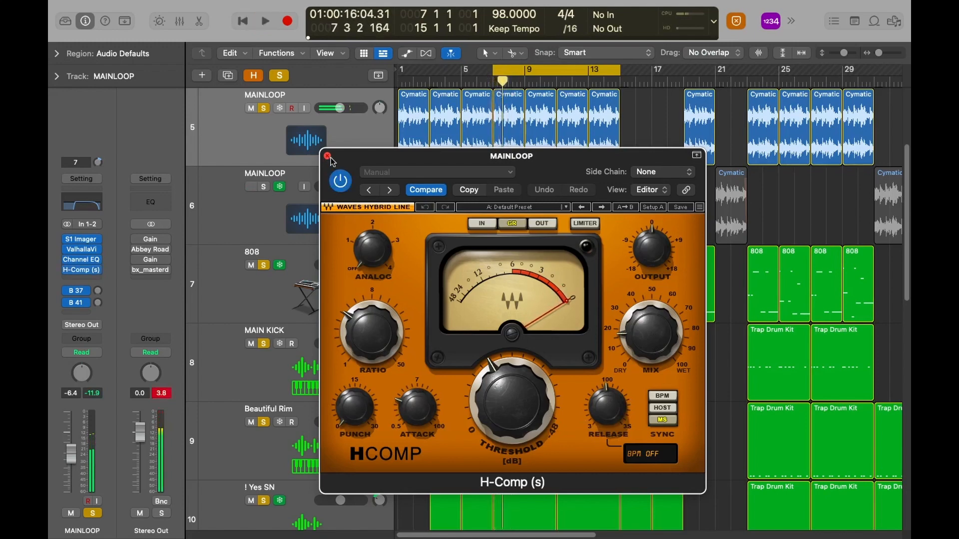
click(327, 155)
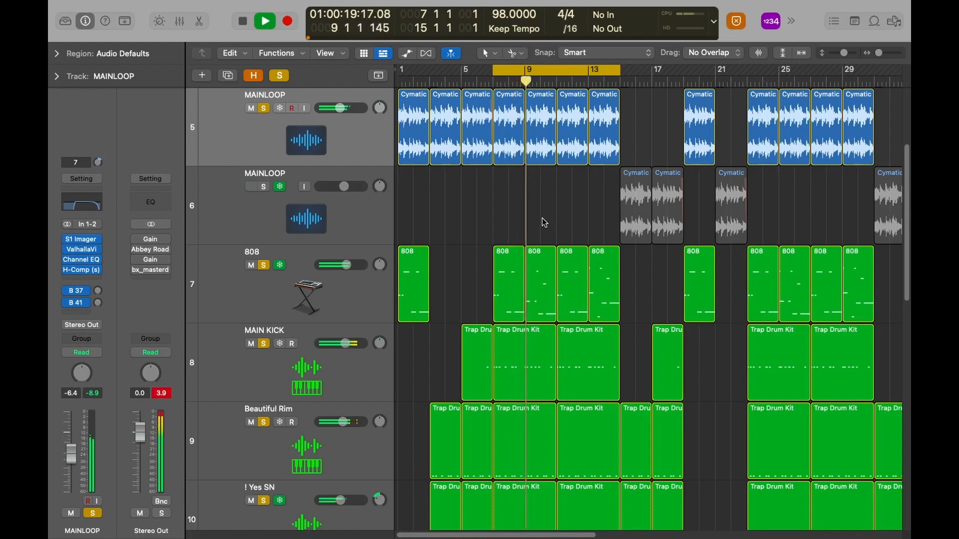
key(space)
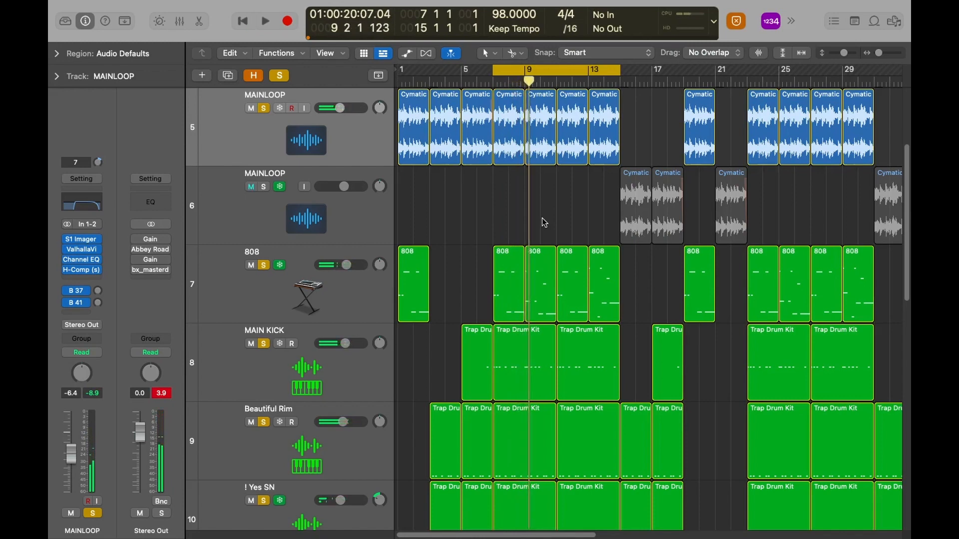